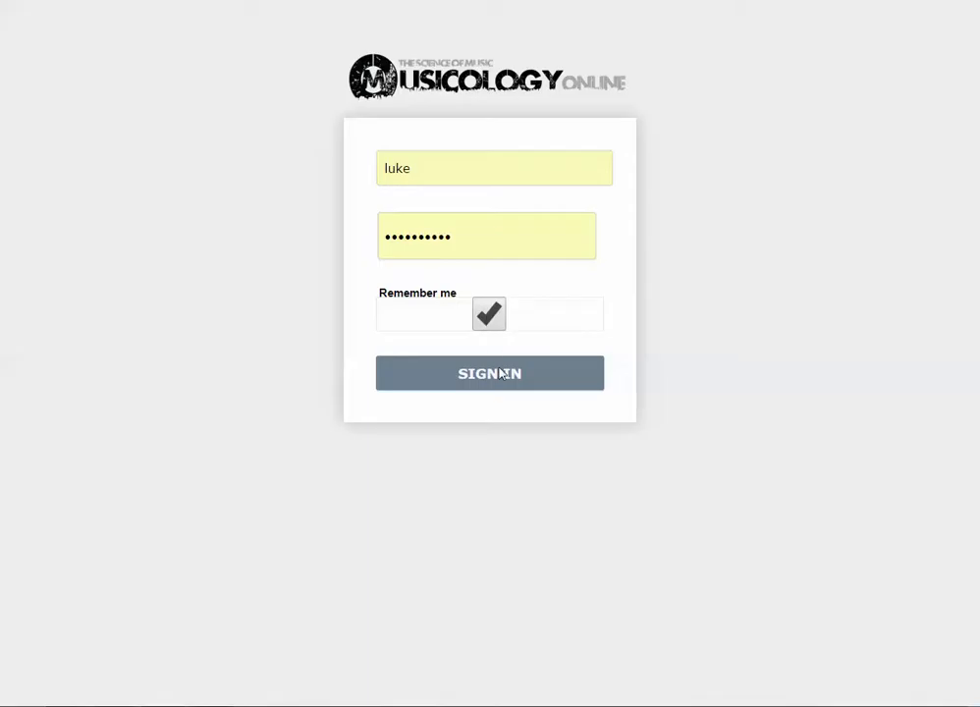
# Sign in to the CMS with the pre-filled username and password
pyautogui.click(492, 373)
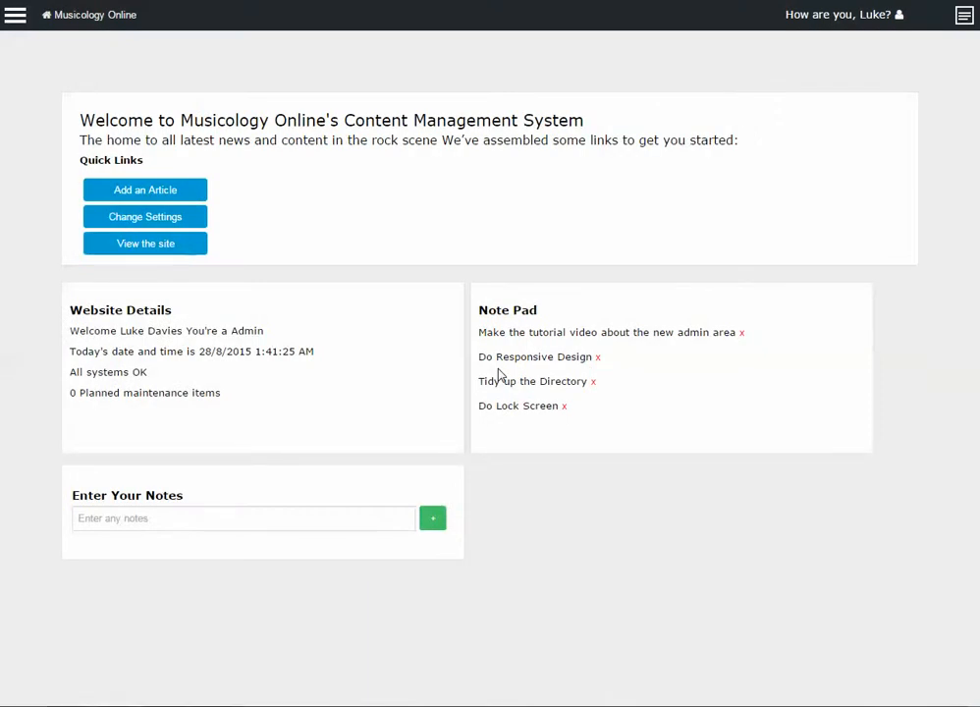
pyautogui.moveTo(74, 112); pyautogui.dragTo(707, 140)
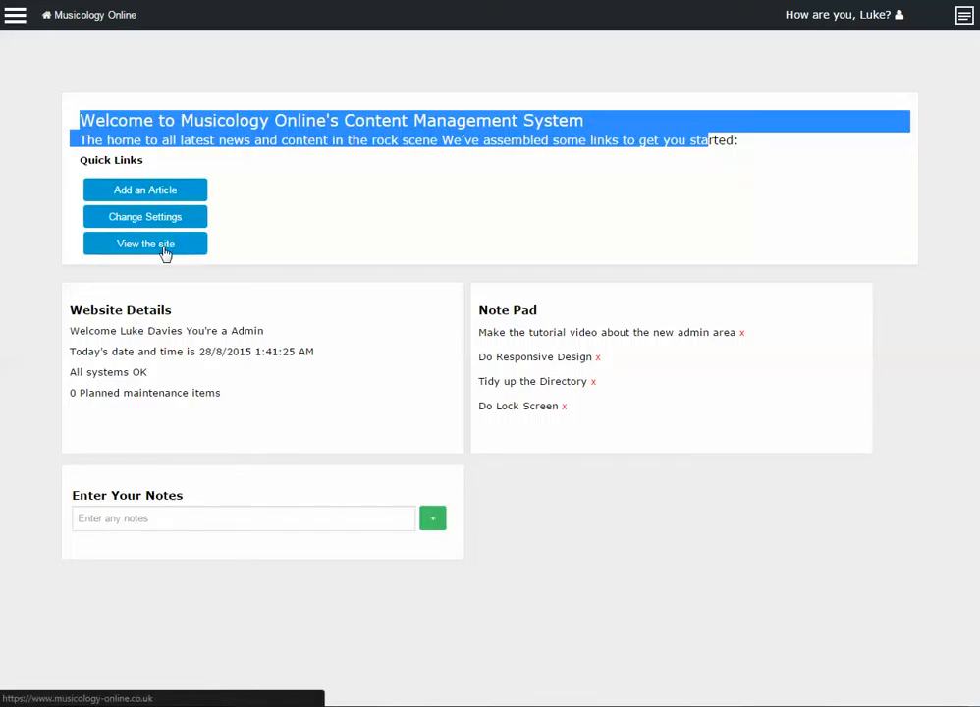
pyautogui.moveTo(90, 311); pyautogui.dragTo(141, 331)
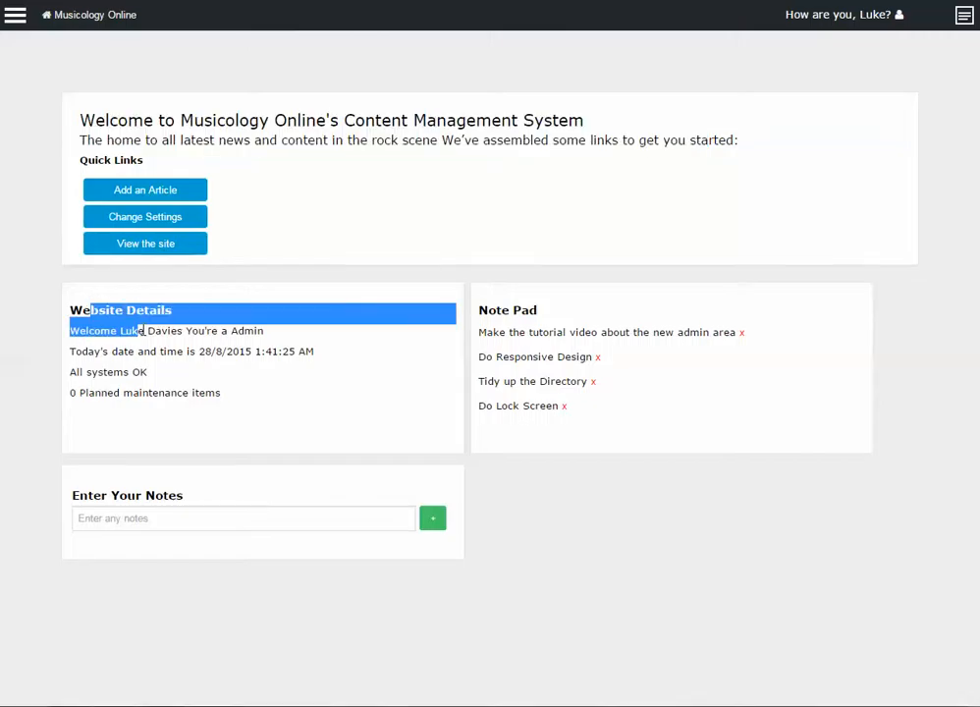
pyautogui.click(144, 331)
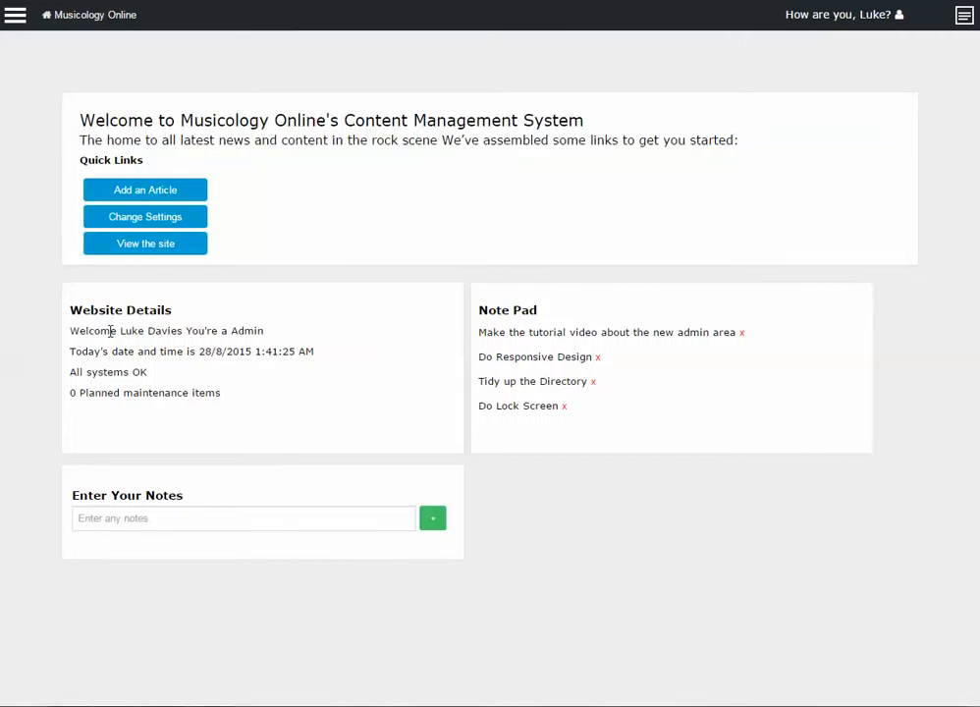
pyautogui.doubleClick(243, 331)
pyautogui.moveTo(95, 351); pyautogui.dragTo(318, 343)
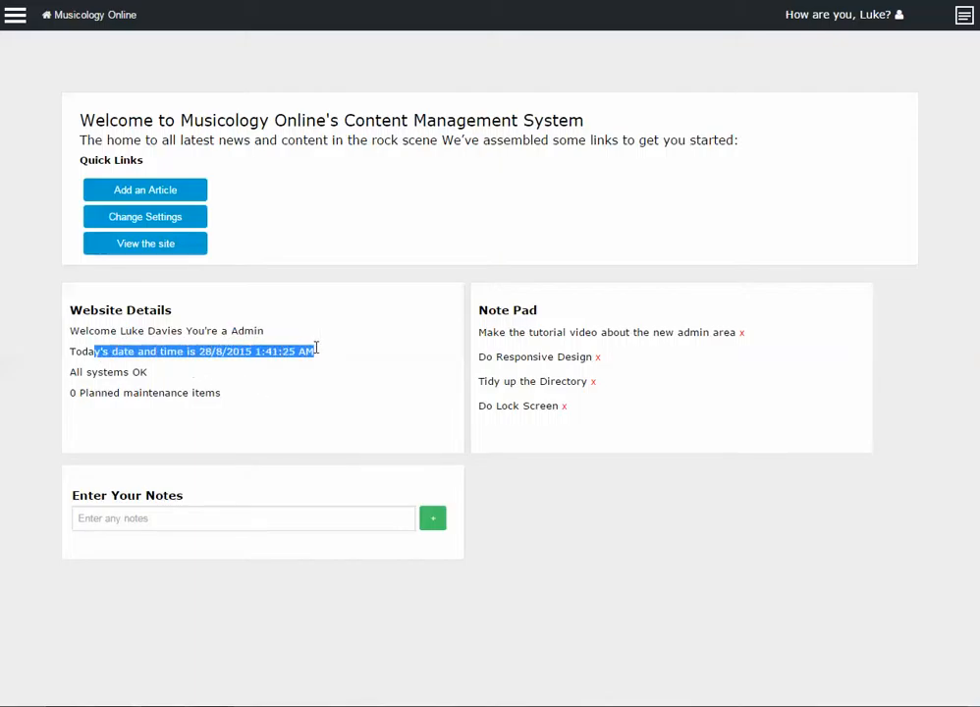
pyautogui.click(187, 368)
pyautogui.moveTo(135, 352); pyautogui.dragTo(288, 350)
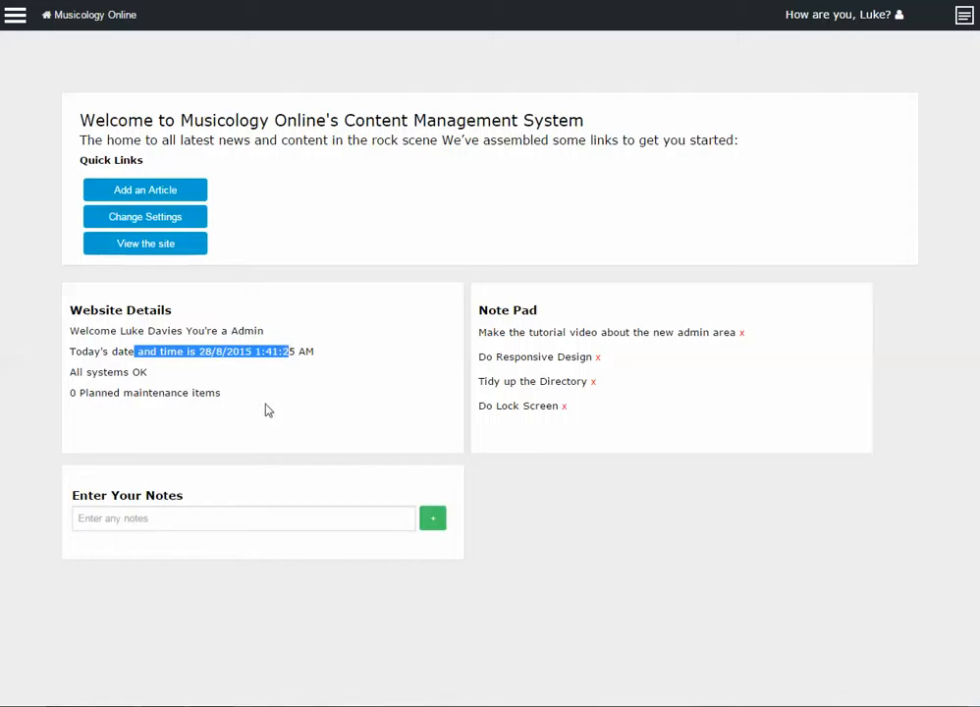
pyautogui.click(105, 374)
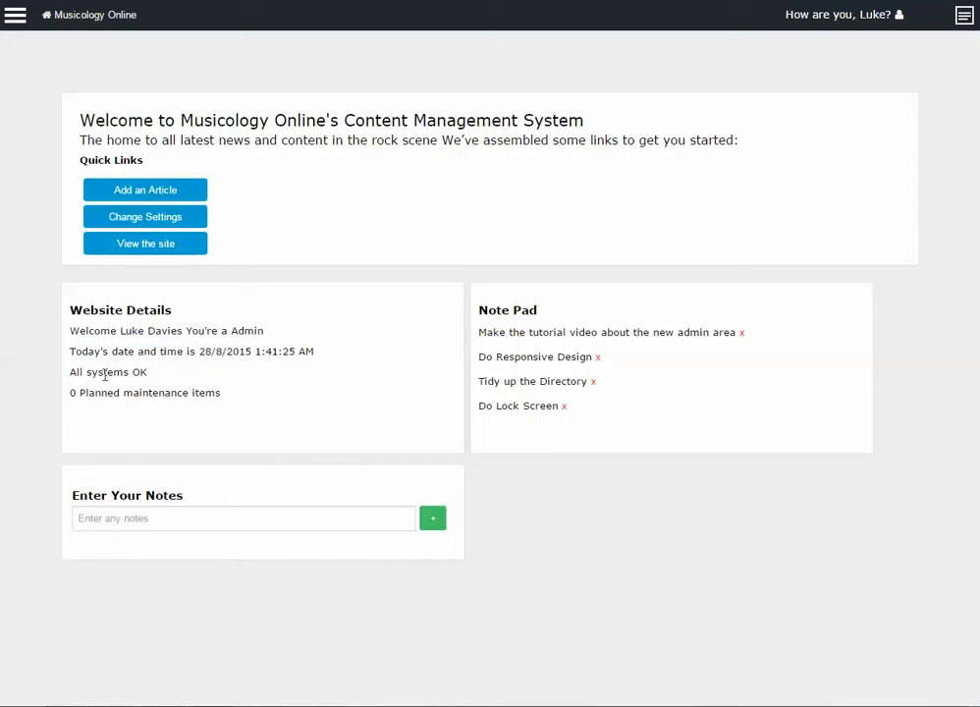
pyautogui.moveTo(74, 374); pyautogui.dragTo(147, 373)
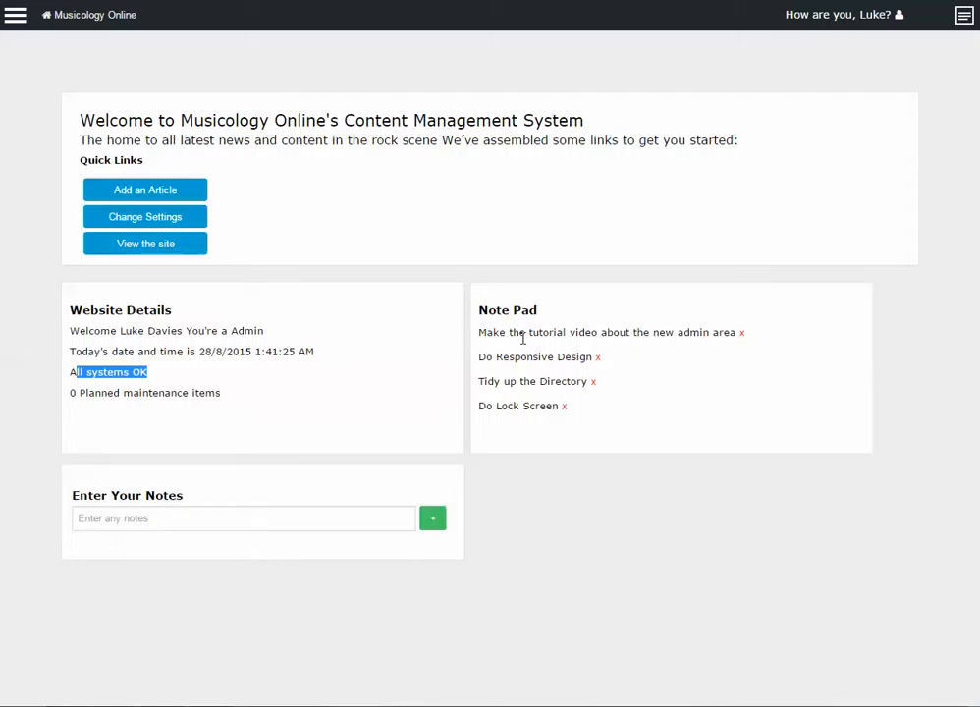
pyautogui.moveTo(531, 332); pyautogui.dragTo(556, 333)
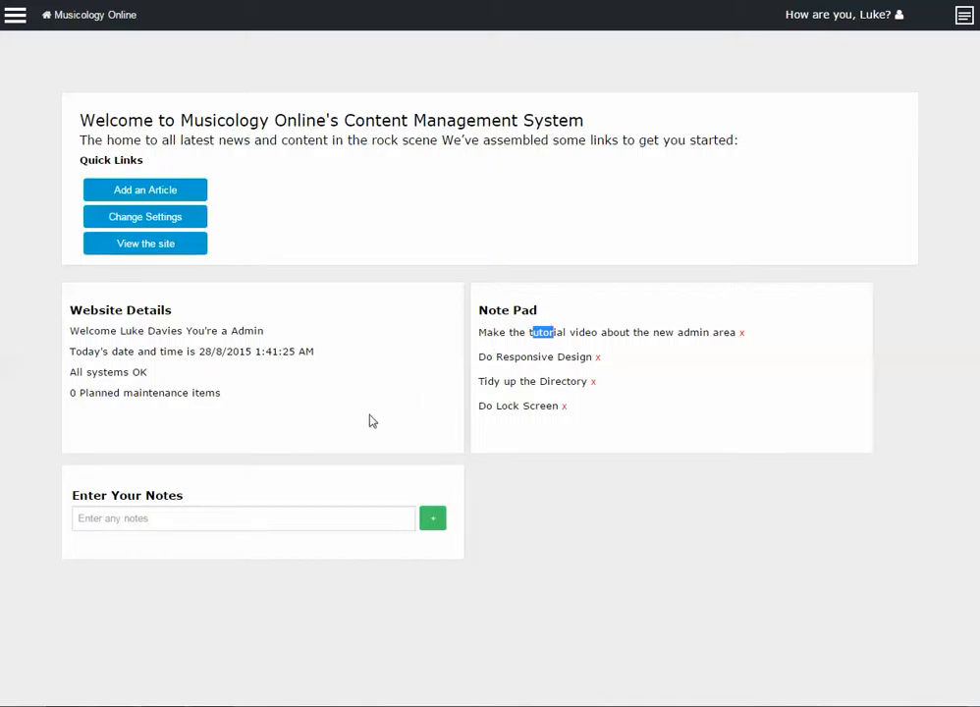
pyautogui.click(963, 18)
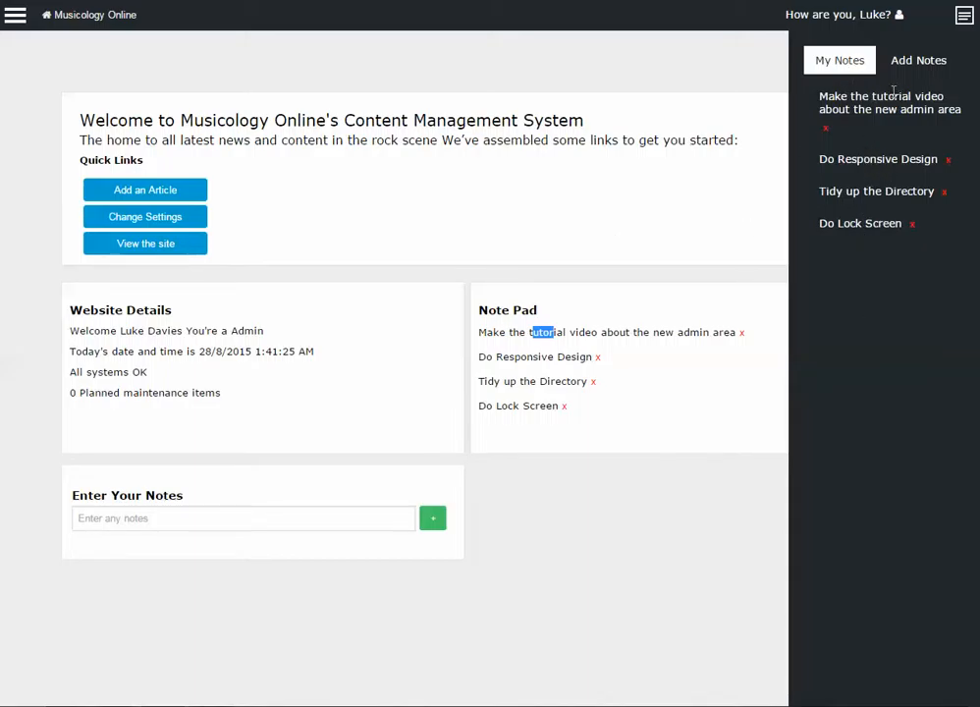
pyautogui.click(902, 63)
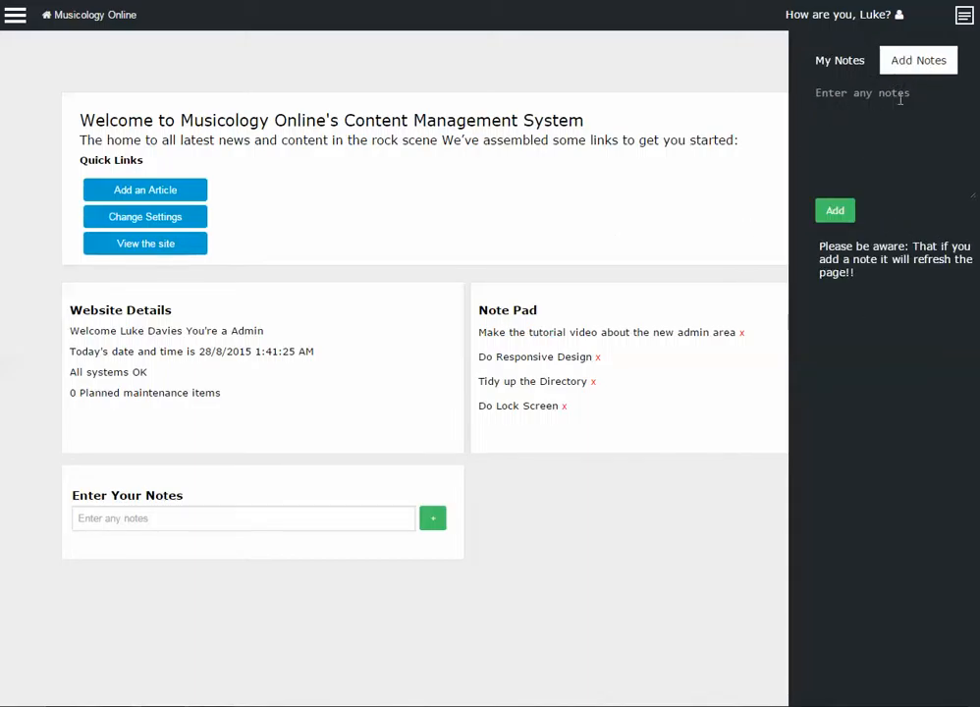
pyautogui.click(964, 17)
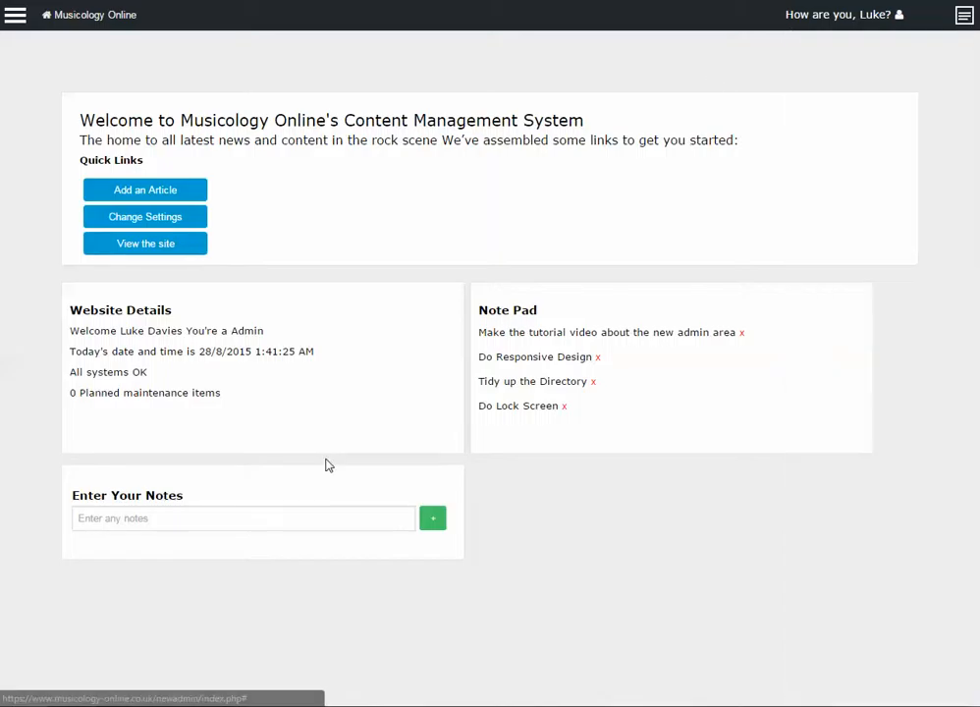
# Add the note 'This is a test' to the dashboard Note Pad and check the confirmation
pyautogui.click(331, 518)
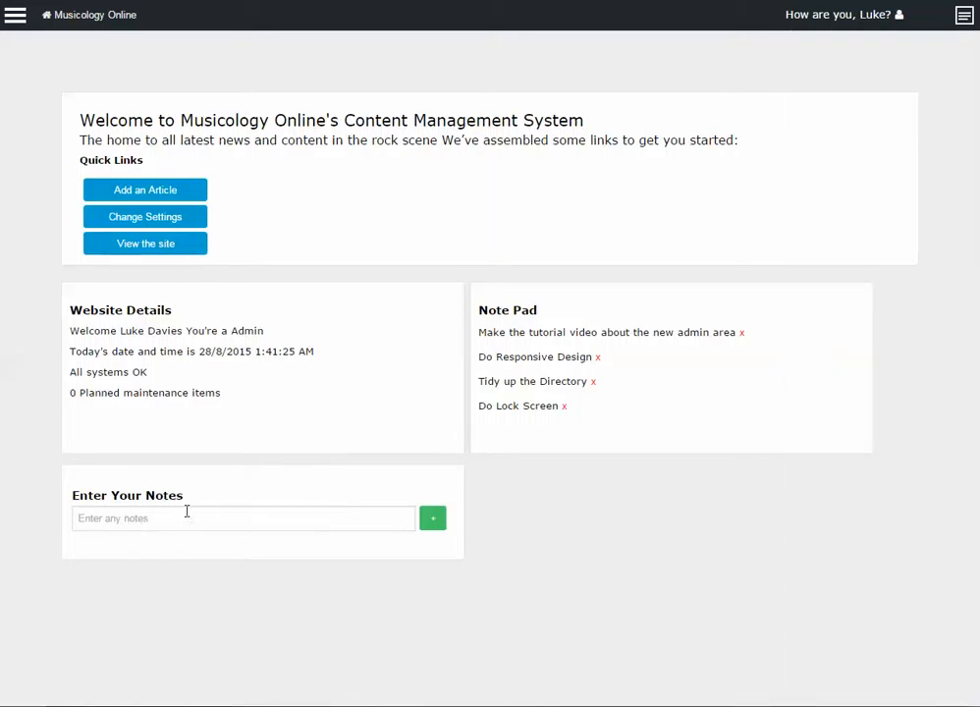
pyautogui.write('This is a test')
pyautogui.click(432, 521)
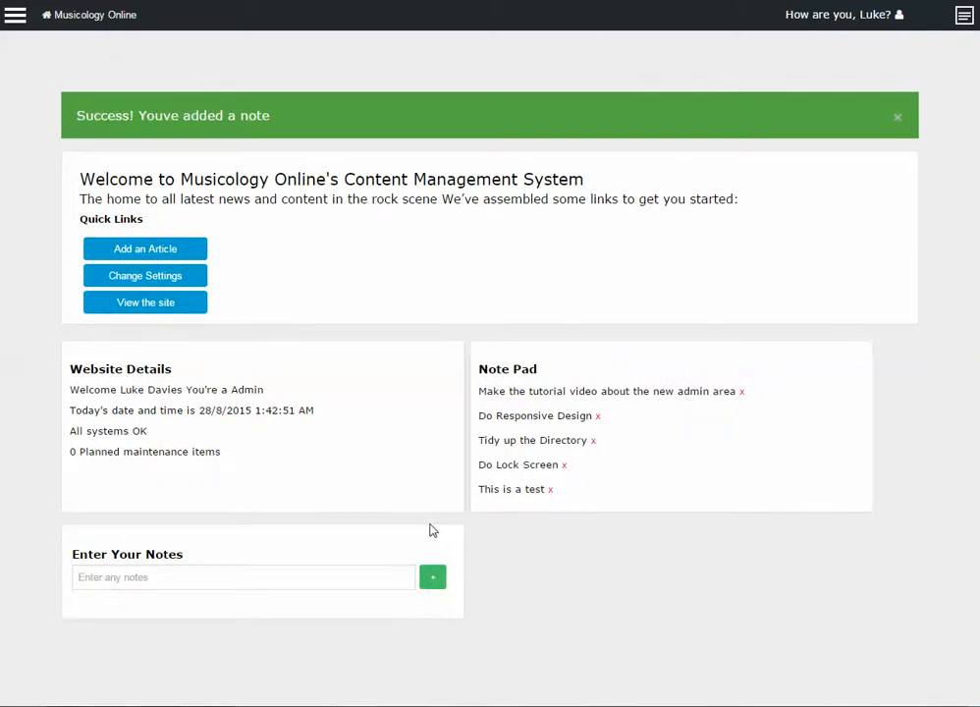
pyautogui.moveTo(125, 115); pyautogui.dragTo(241, 115)
pyautogui.moveTo(479, 489); pyautogui.dragTo(545, 491)
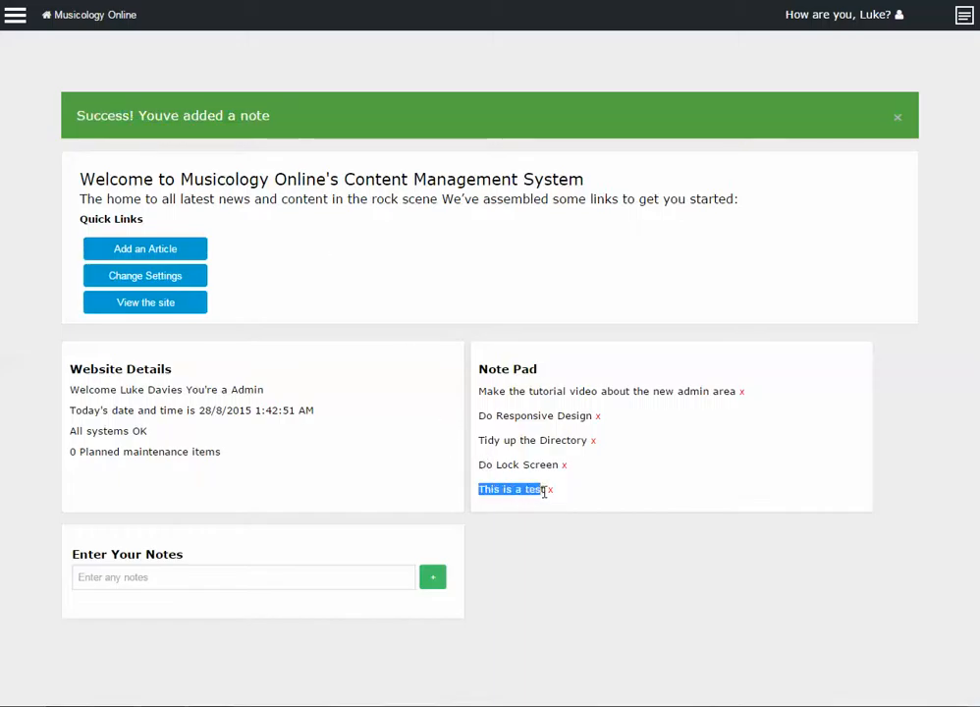
# Reload the dashboard and confirm 'This is a test' remains in the notes side panel
pyautogui.click(964, 15)
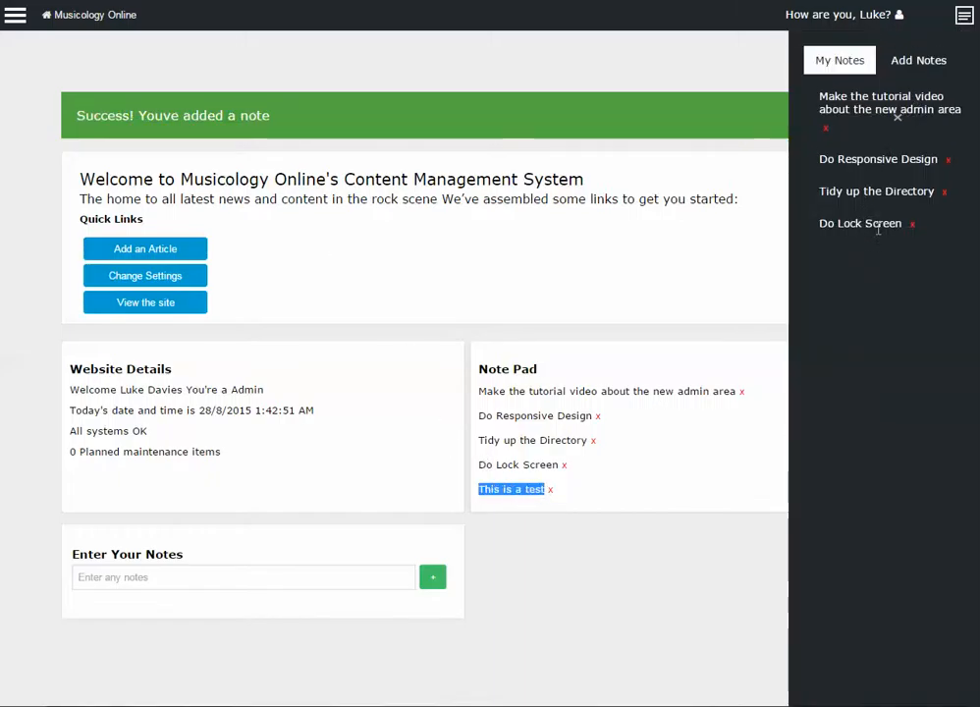
pyautogui.click(962, 18)
pyautogui.press('Return')
pyautogui.click(958, 29)
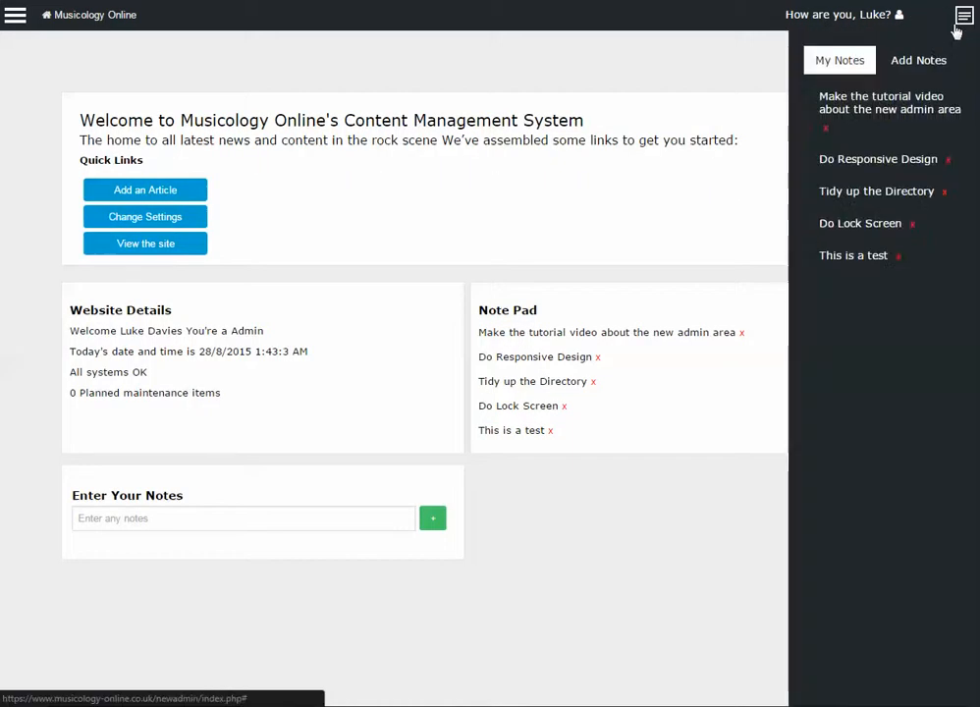
pyautogui.click(958, 30)
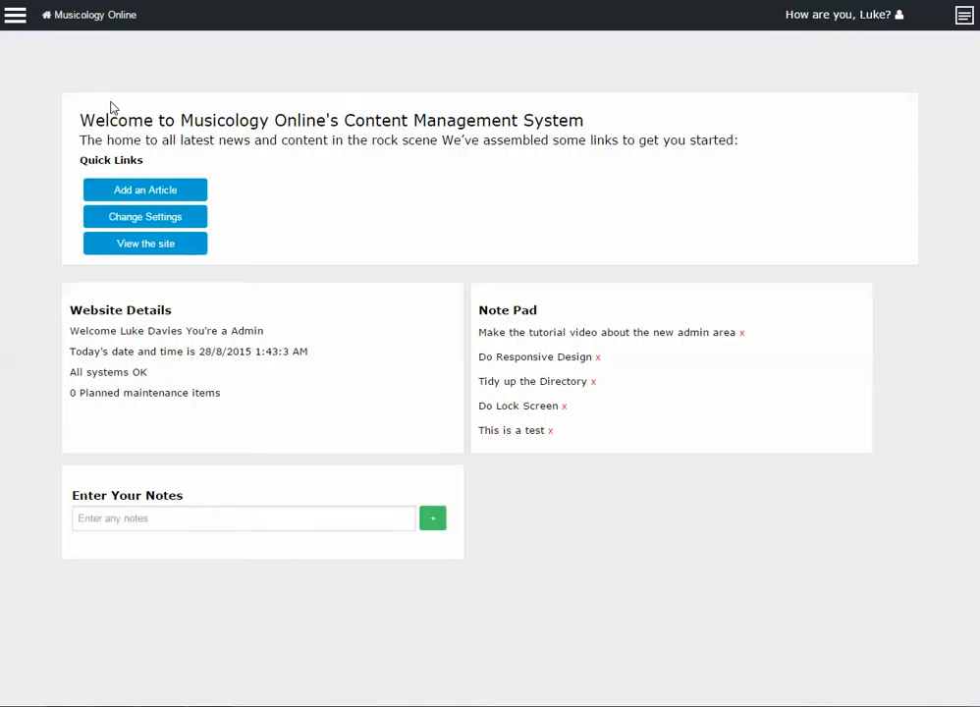
# Go to the Posts management page from the site navigation menu
pyautogui.click(22, 22)
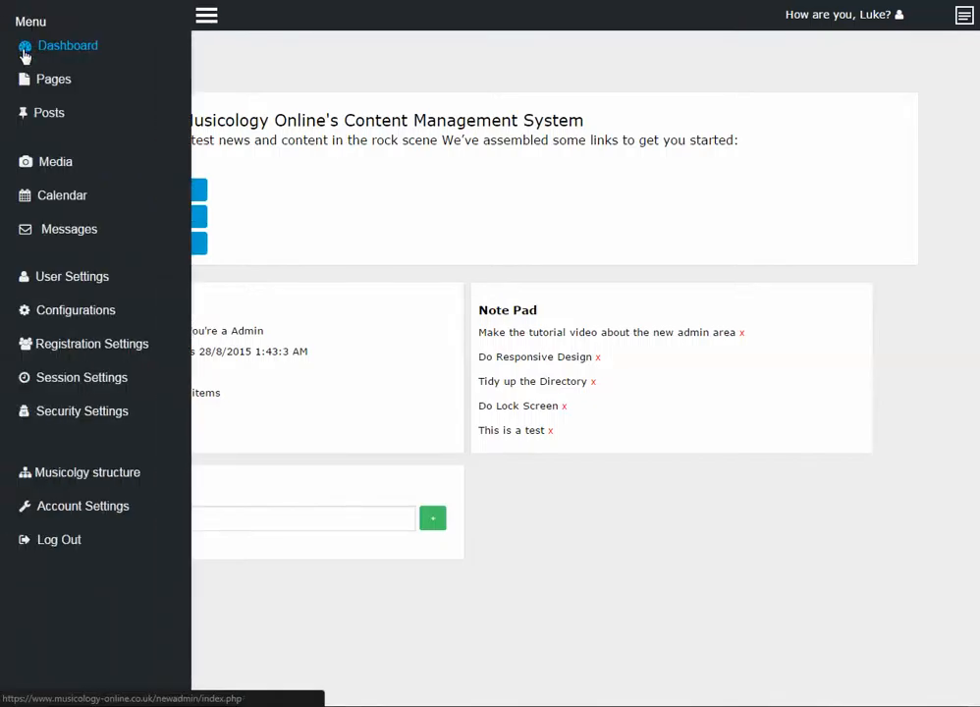
pyautogui.moveTo(187, 21); pyautogui.dragTo(198, 21)
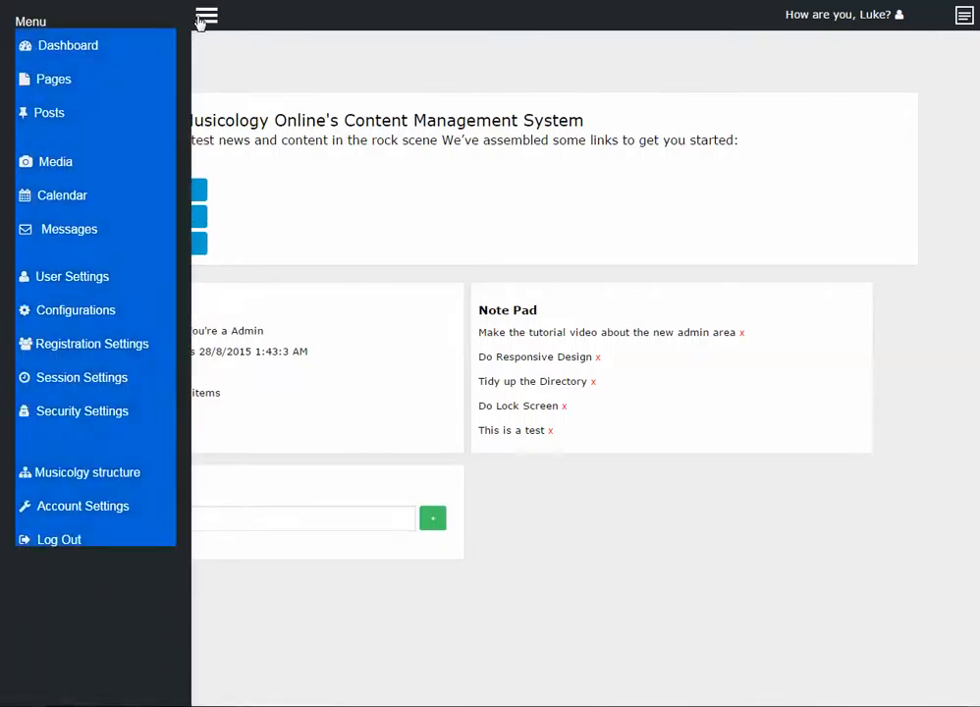
pyautogui.click(200, 20)
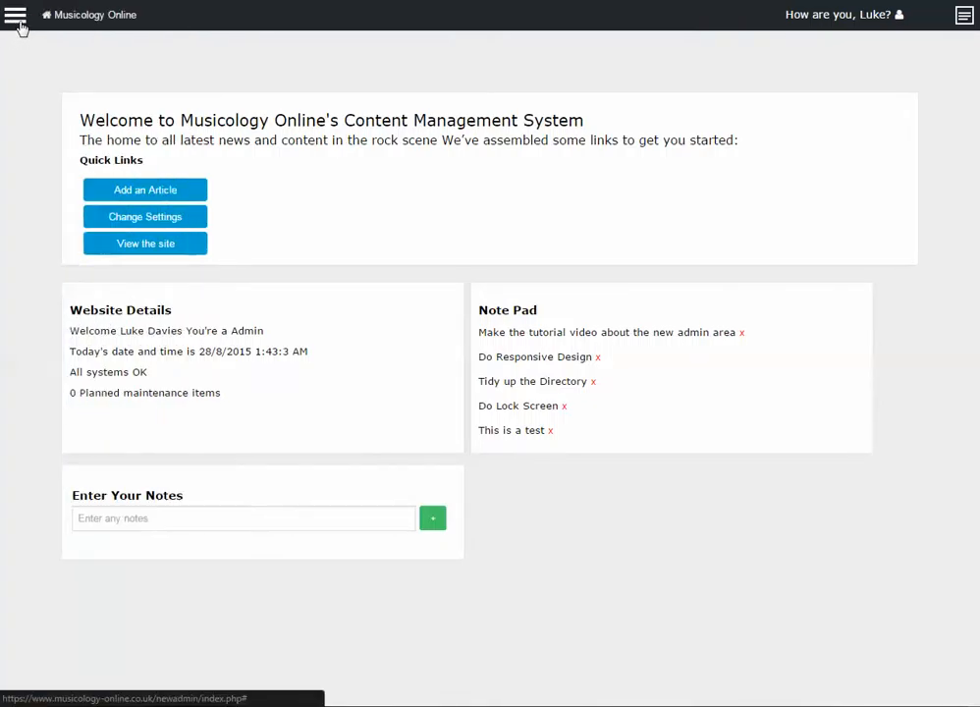
pyautogui.click(17, 20)
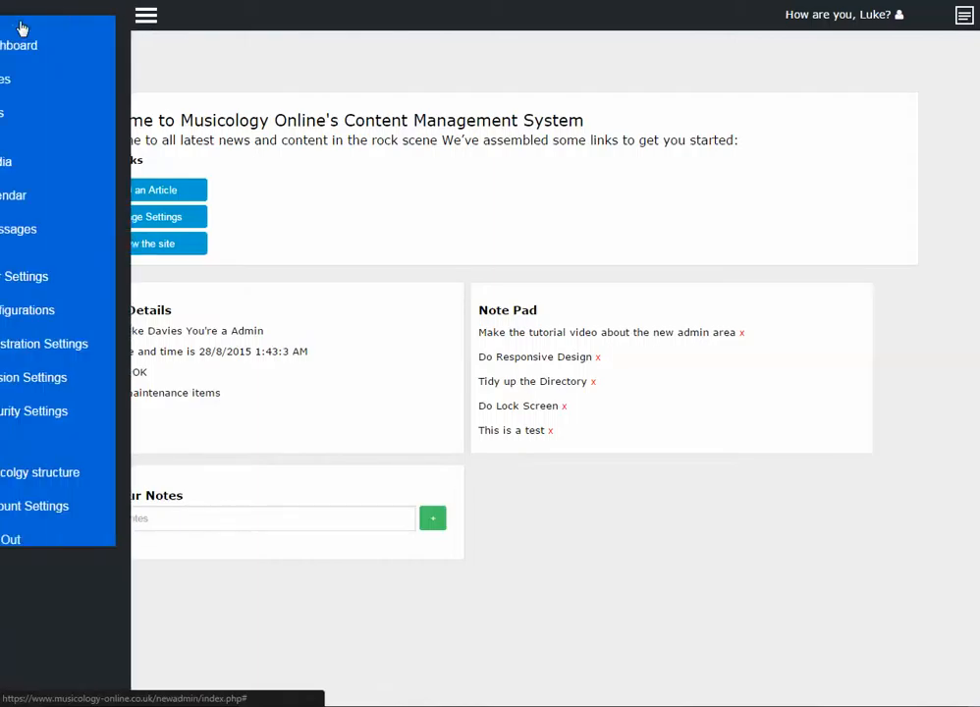
pyautogui.click(46, 596)
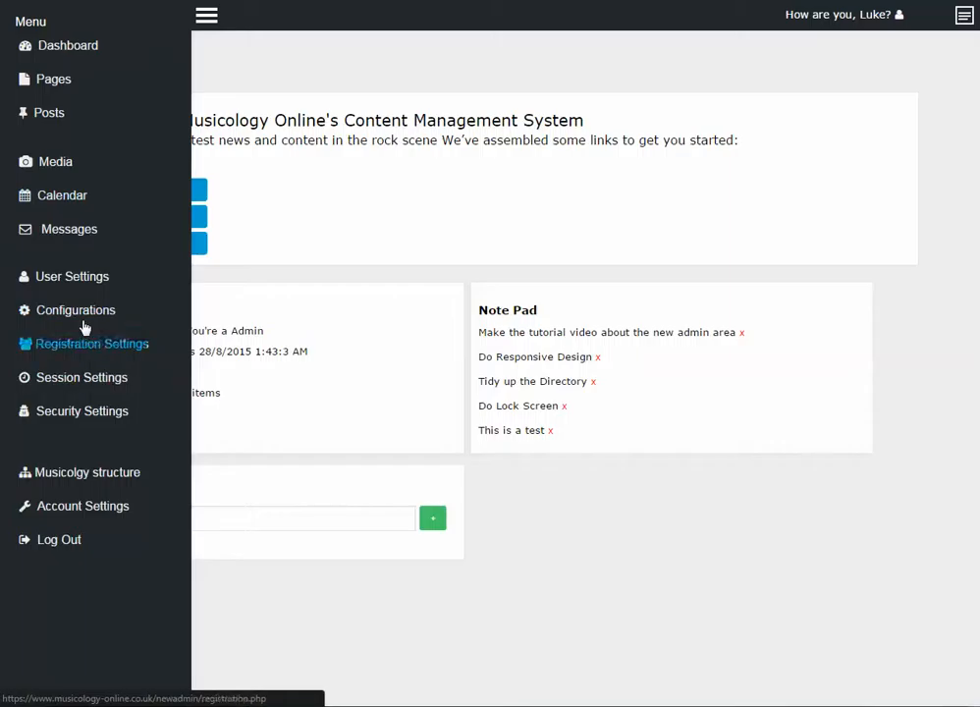
pyautogui.click(54, 117)
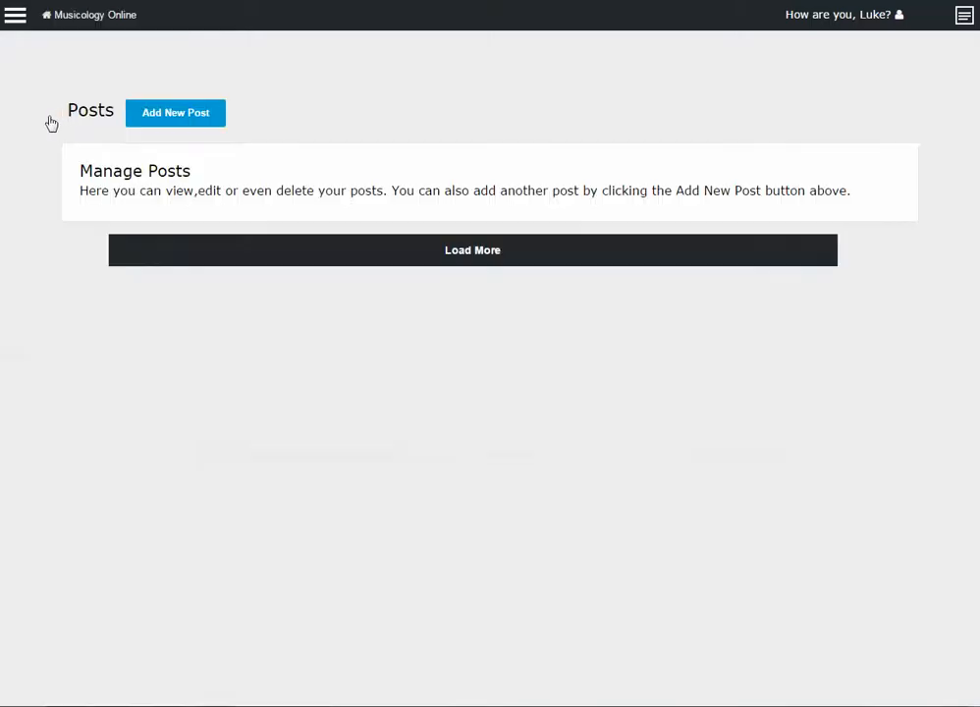
pyautogui.scroll(-3, 165, 251)
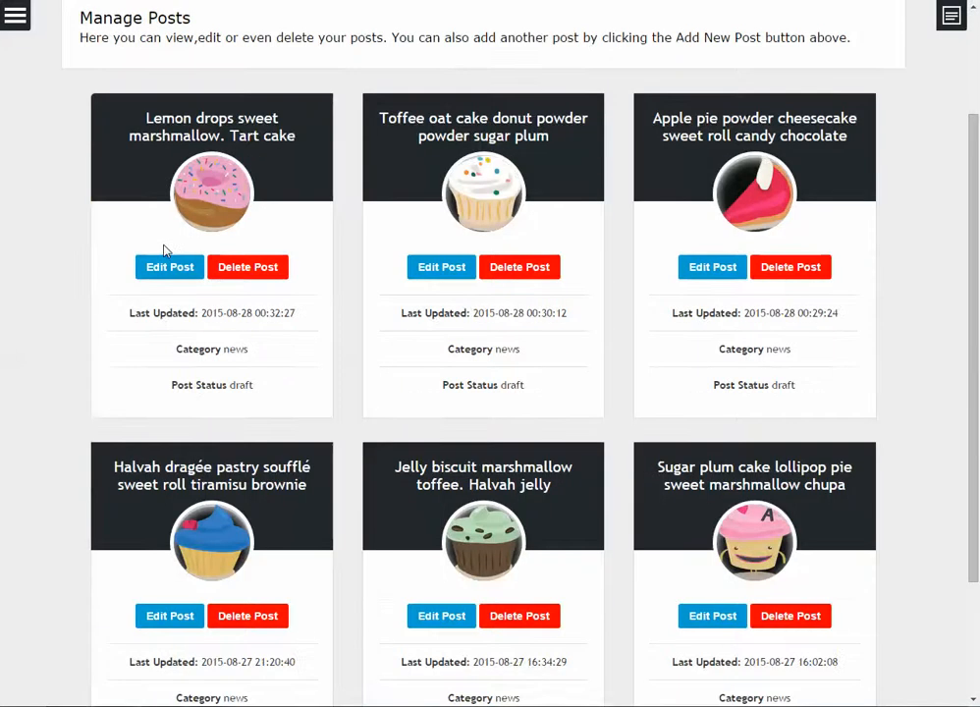
pyautogui.scroll(2, 502, 278)
pyautogui.scroll(1, 501, 278)
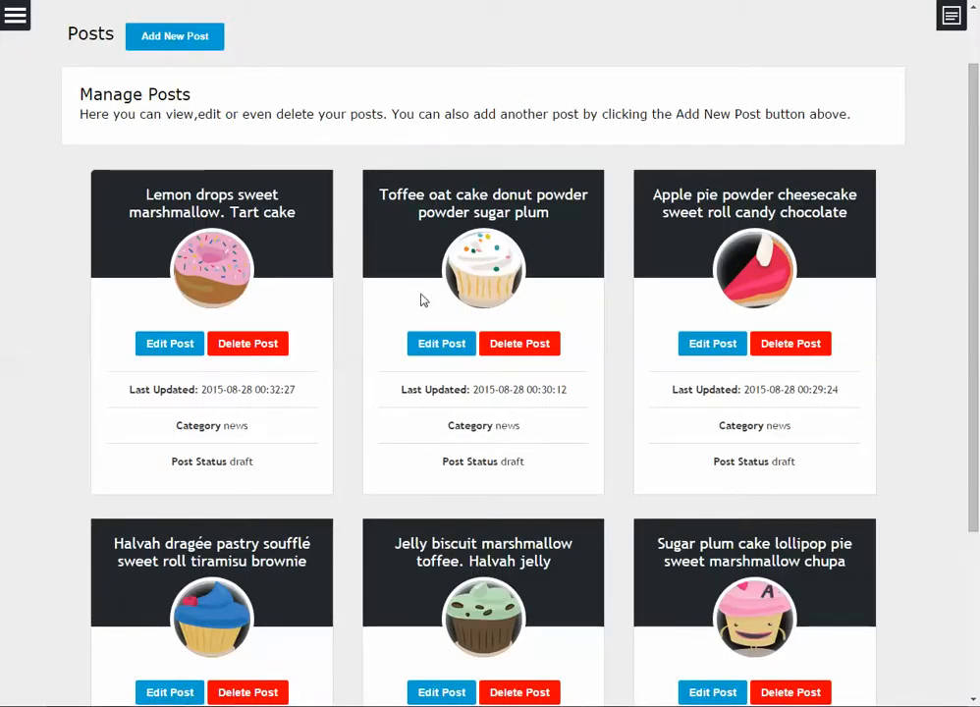
pyautogui.scroll(-3, 422, 300)
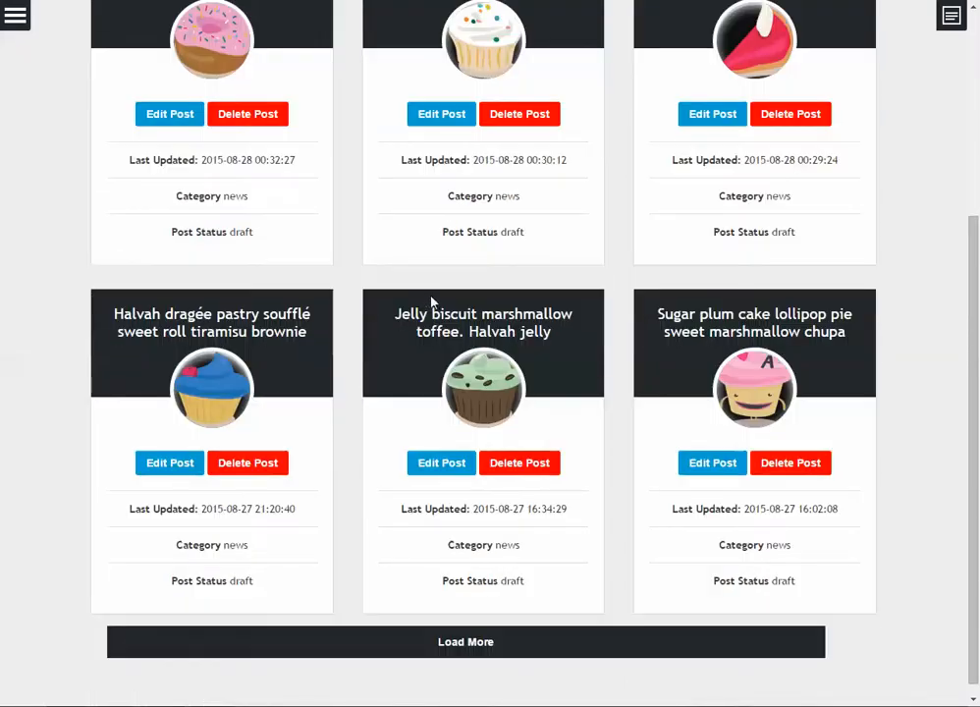
pyautogui.scroll(3, 429, 302)
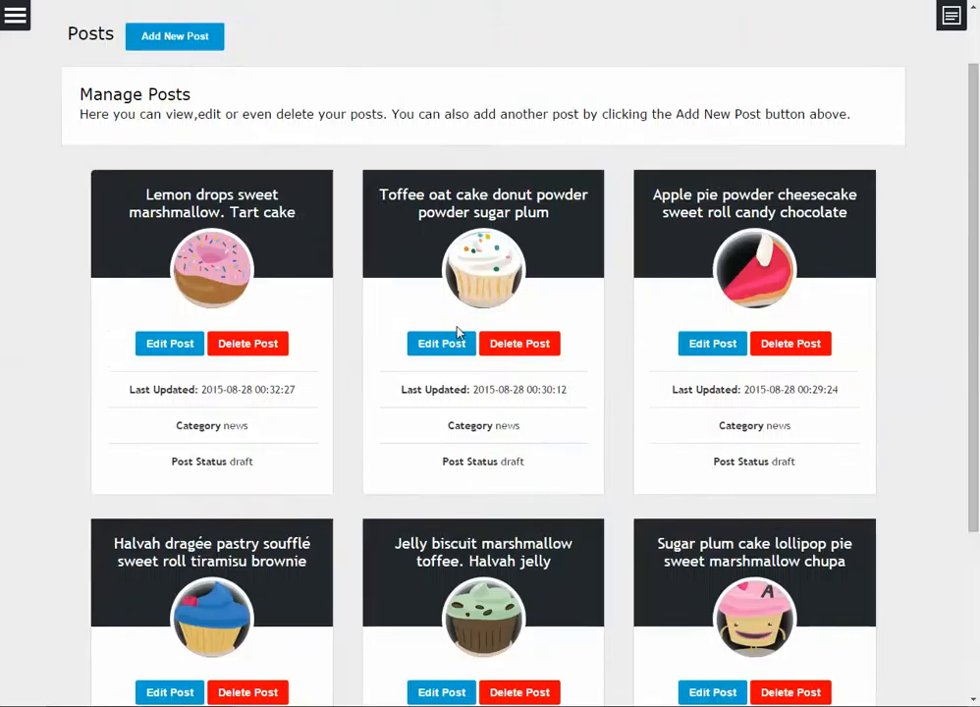
pyautogui.scroll(-3, 451, 330)
pyautogui.scroll(4, 435, 327)
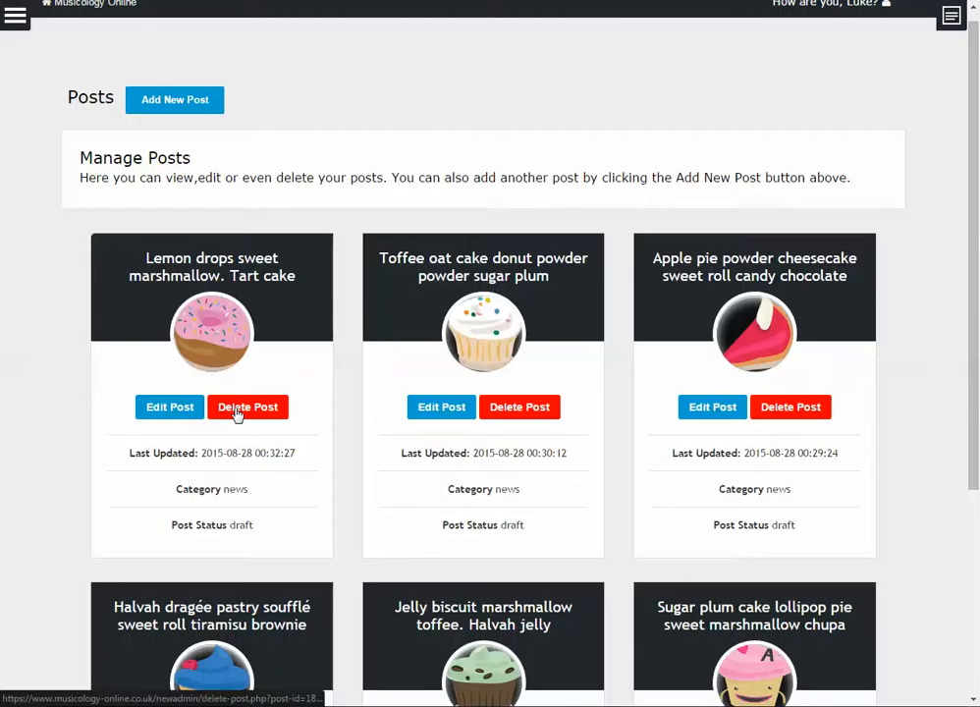
pyautogui.moveTo(159, 452); pyautogui.dragTo(319, 437)
pyautogui.click(173, 458)
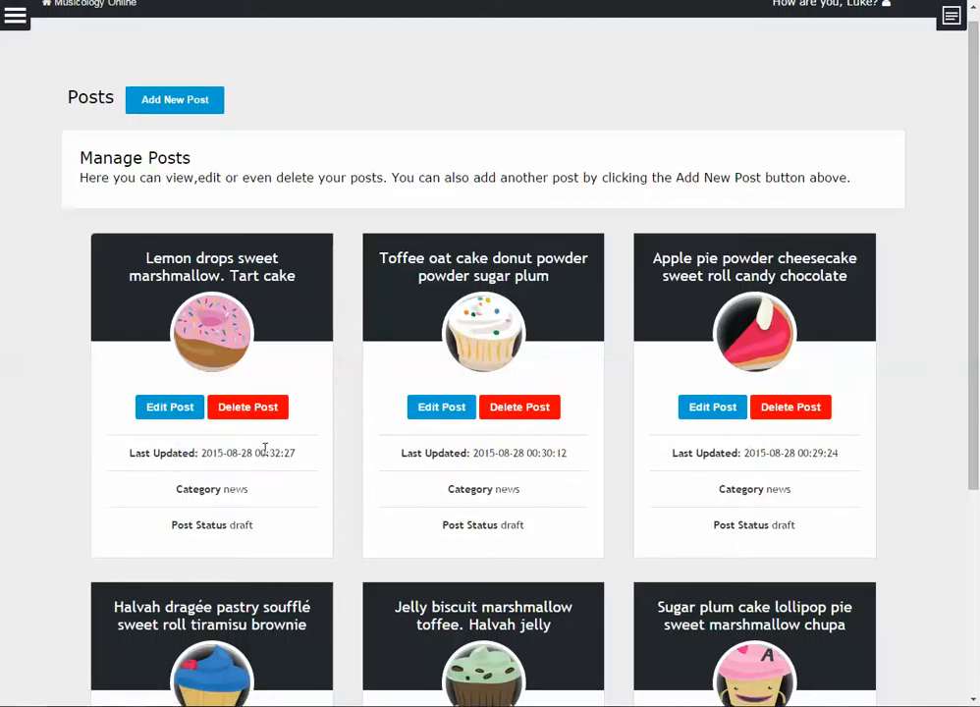
pyautogui.scroll(-1, 265, 448)
pyautogui.moveTo(173, 412); pyautogui.dragTo(257, 453)
pyautogui.click(221, 455)
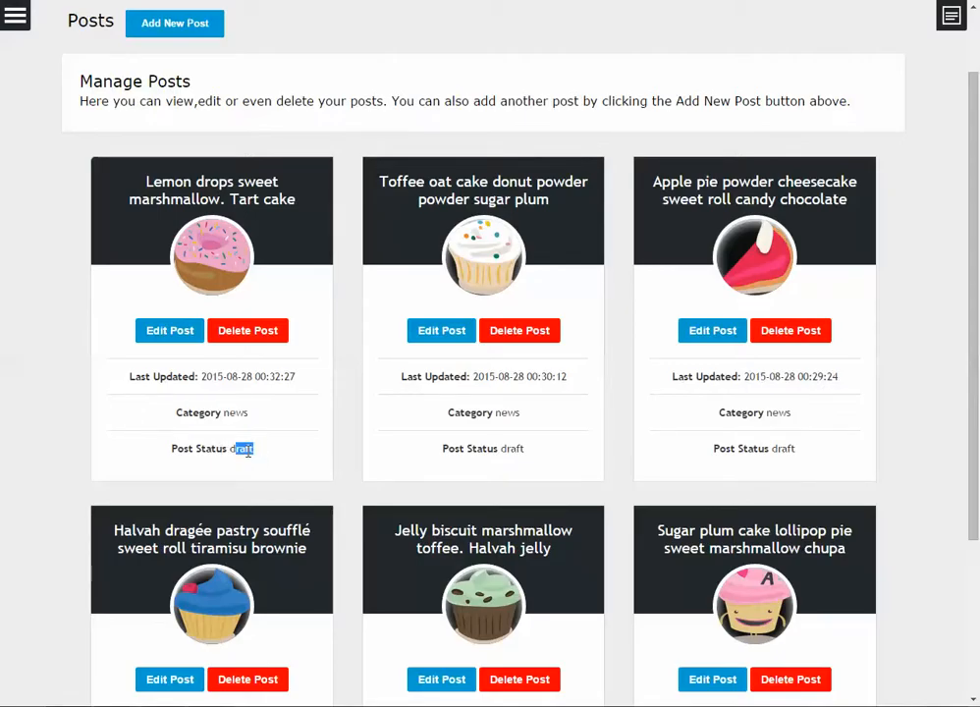
pyautogui.scroll(1, 248, 447)
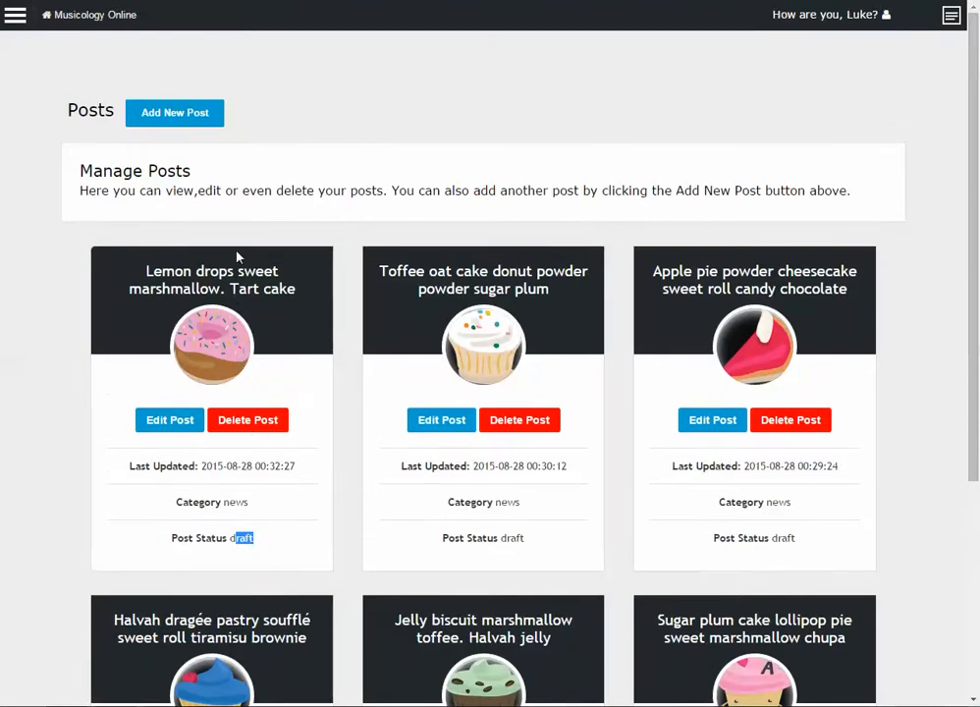
pyautogui.scroll(-4, 236, 257)
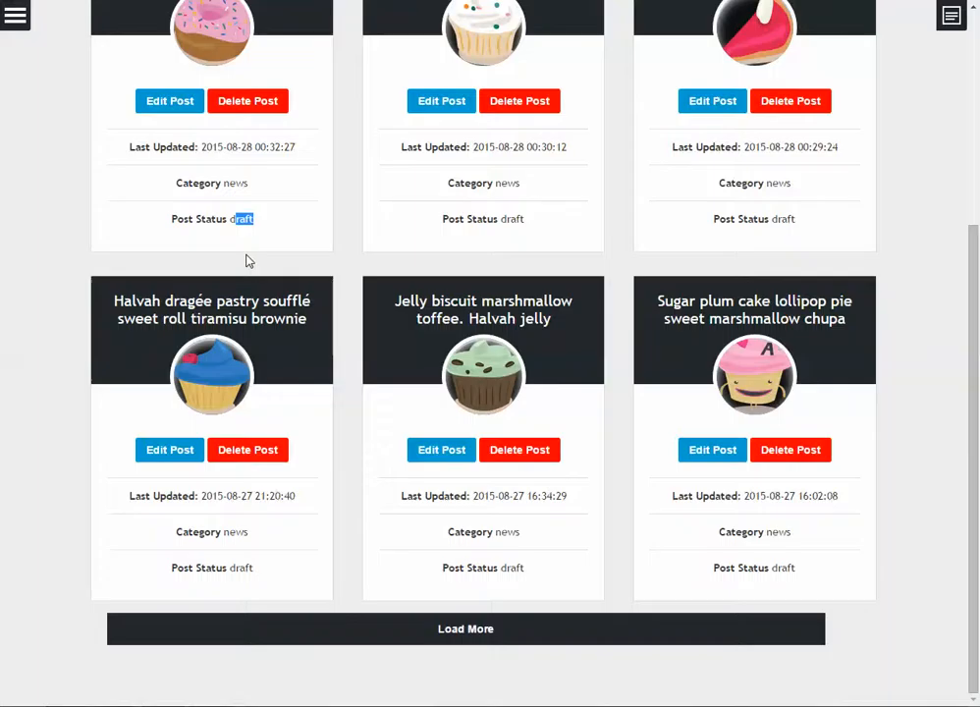
pyautogui.scroll(4, 246, 260)
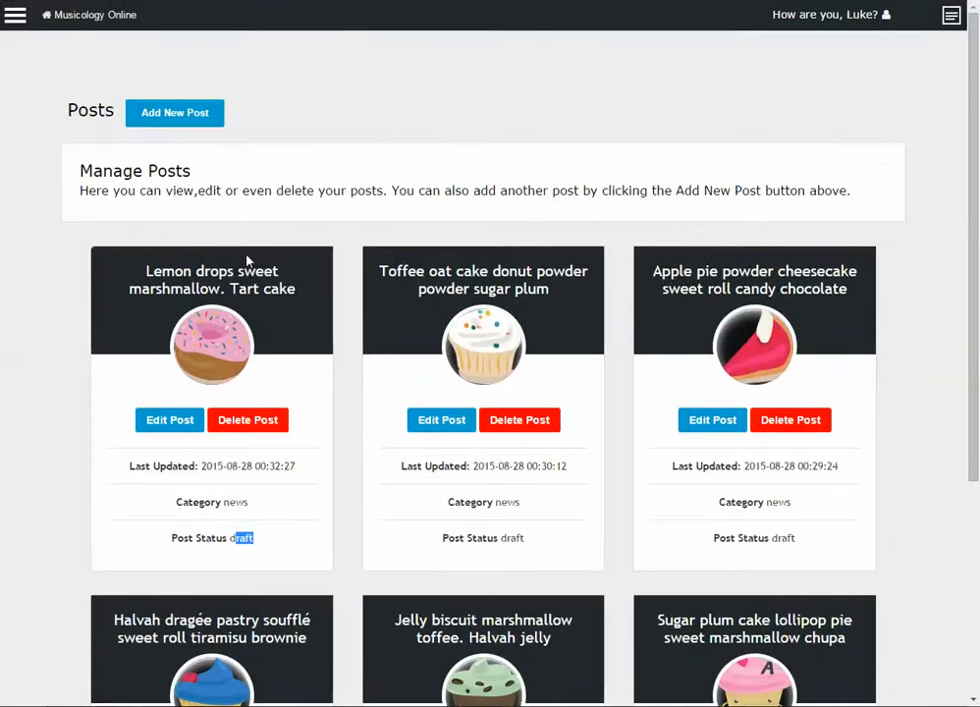
# Start a new post and copy a freshly generated Cupcake Ipsum paragraph
pyautogui.click(187, 122)
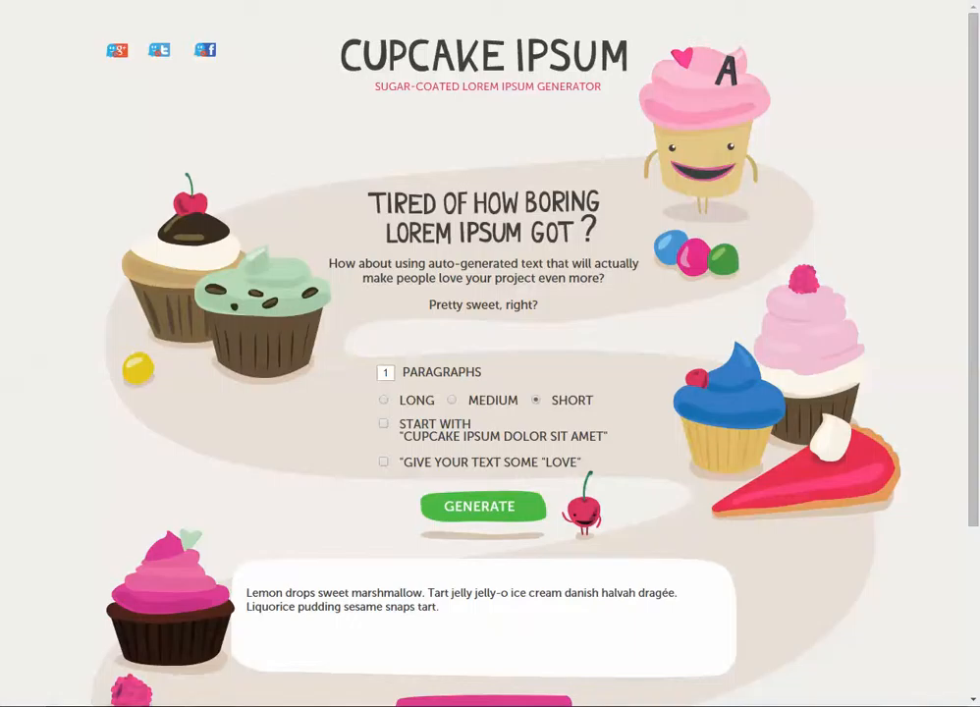
pyautogui.scroll(-3, 461, 314)
pyautogui.click(464, 289)
pyautogui.moveTo(254, 363); pyautogui.dragTo(470, 394)
pyautogui.click(248, 362)
pyautogui.moveTo(247, 362); pyautogui.dragTo(452, 392)
pyautogui.hotkey('ctrl', 'c')
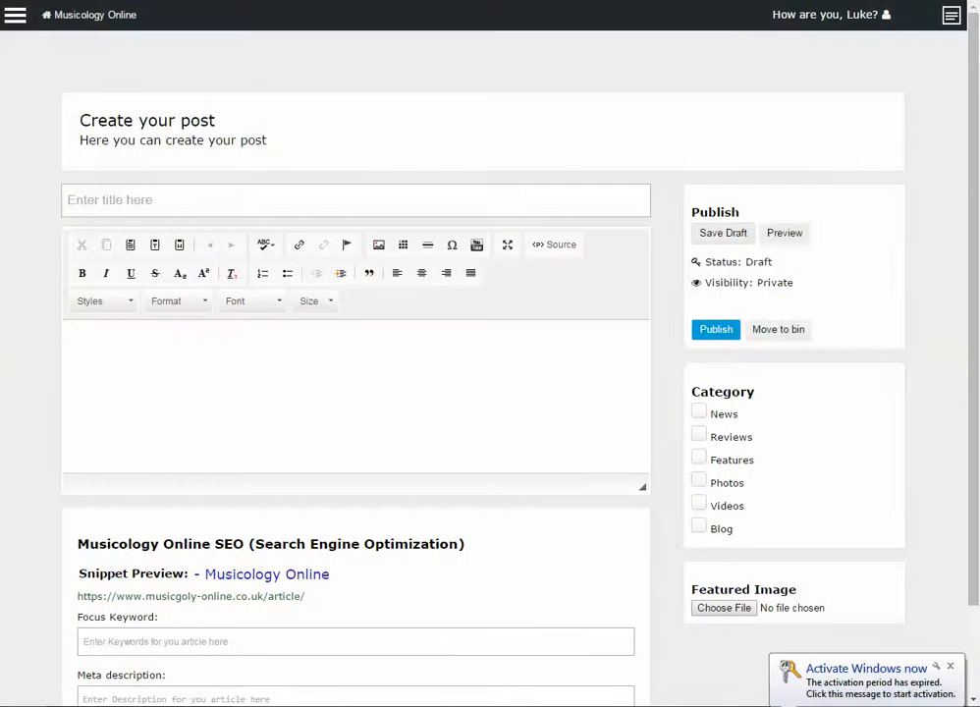
pyautogui.click(160, 201)
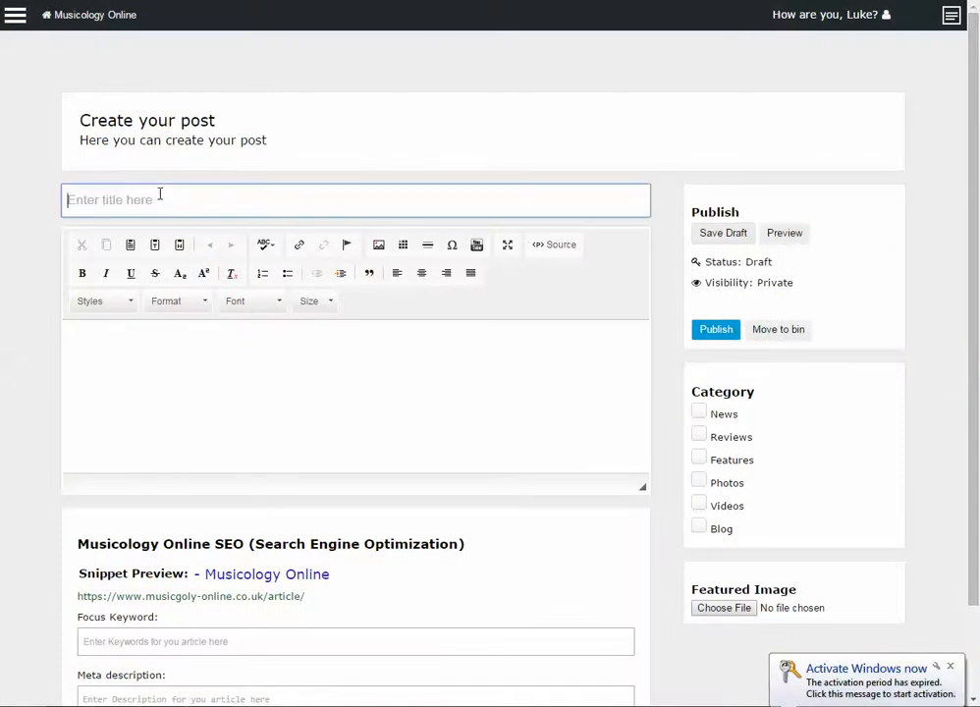
# Paste the paragraph as the body and title the post 'Muffin tootsie roll marshmallow chocolate bar. Lollipop'
pyautogui.click(255, 371)
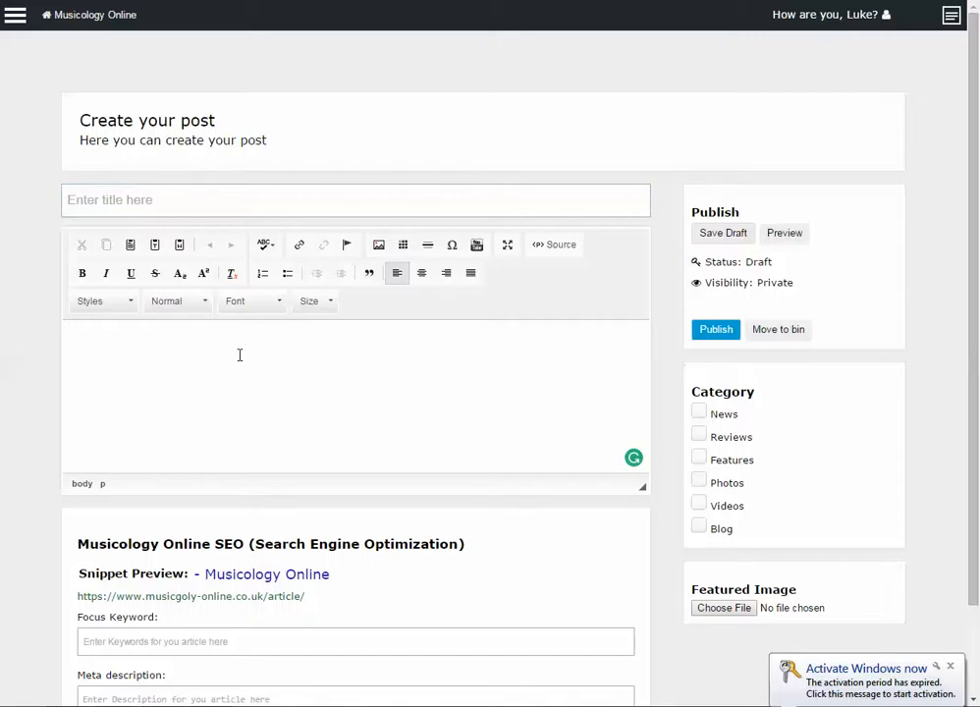
pyautogui.hotkey('ctrl', 'v')
pyautogui.moveTo(81, 342); pyautogui.dragTo(321, 343)
pyautogui.hotkey('ctrl', 'c')
pyautogui.click(301, 200)
pyautogui.hotkey('ctrl', 'v')
pyautogui.click(303, 360)
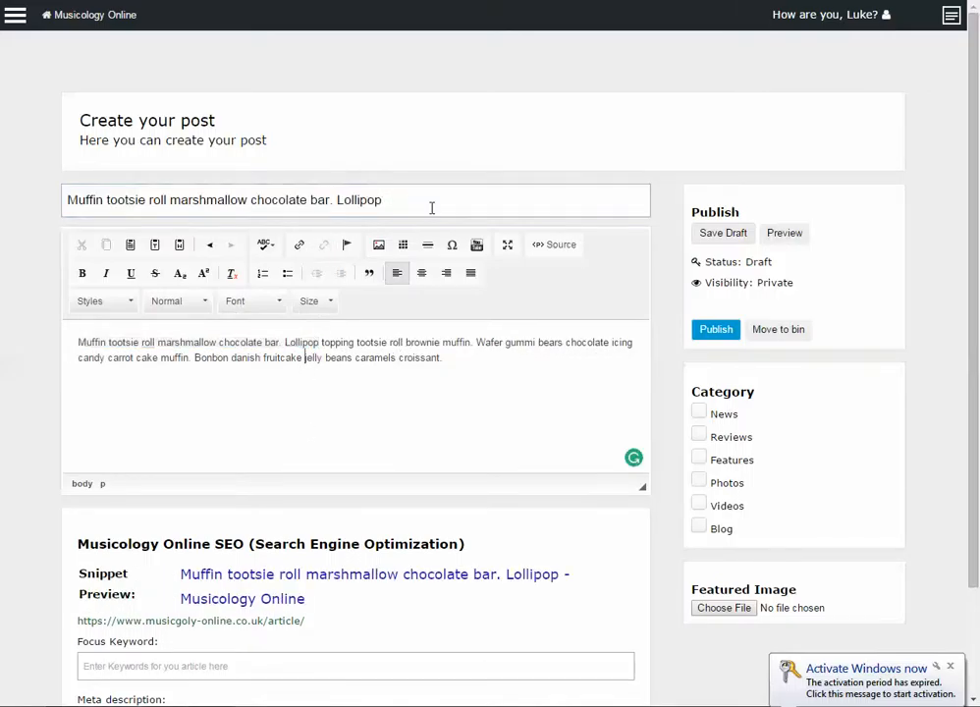
pyautogui.click(431, 207)
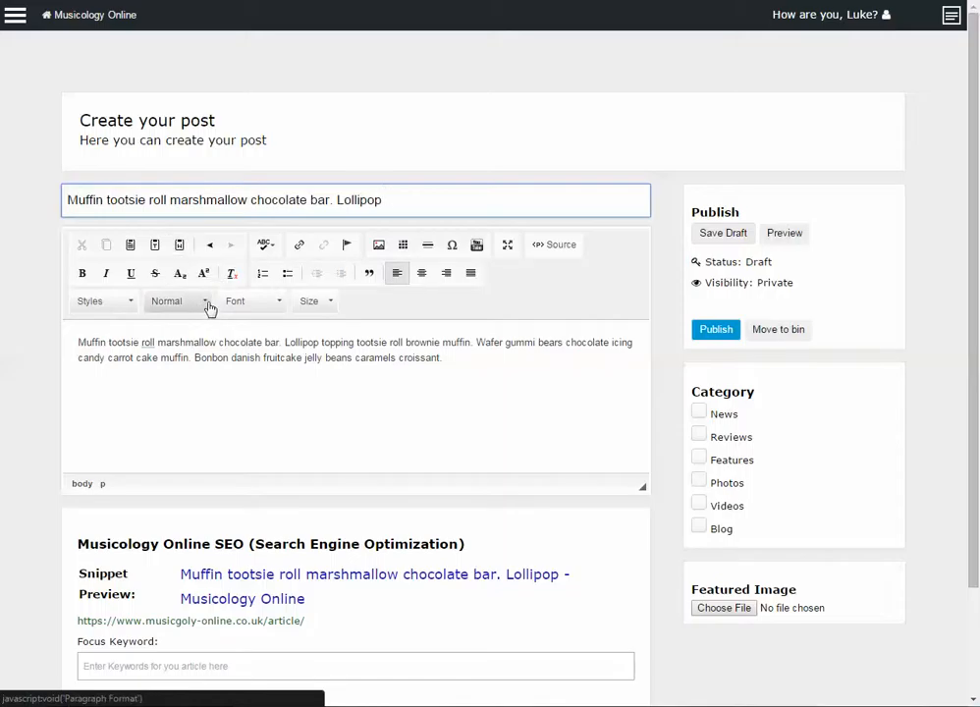
# Apply bold, italic and underline to the entire Muffin body paragraph
pyautogui.moveTo(442, 371); pyautogui.dragTo(71, 339)
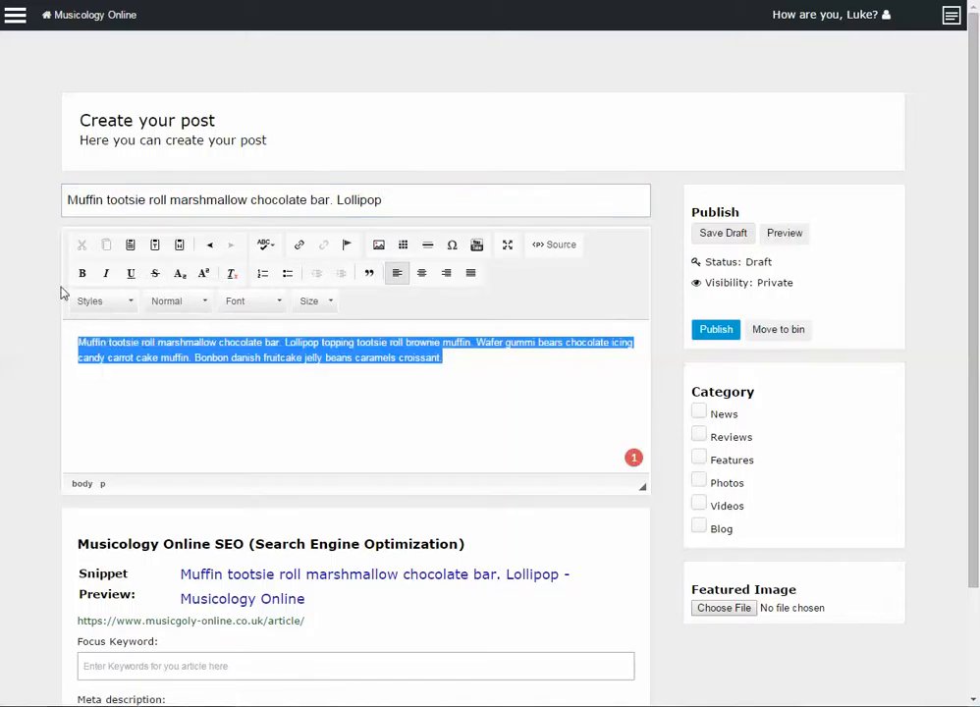
pyautogui.click(82, 273)
pyautogui.click(105, 273)
pyautogui.click(129, 274)
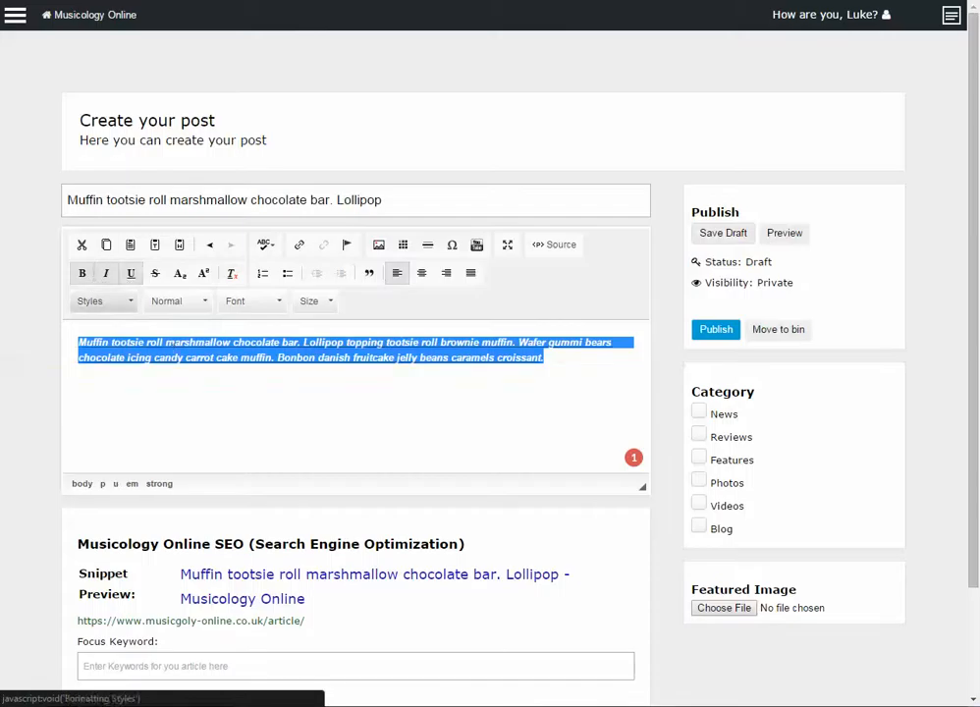
pyautogui.click(183, 357)
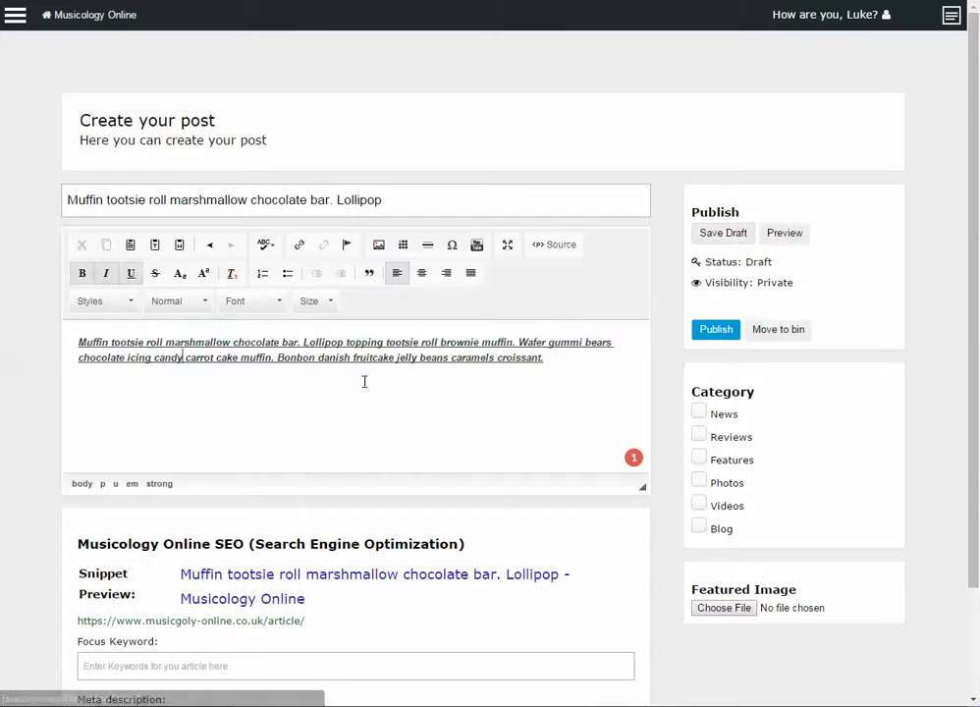
pyautogui.click(476, 246)
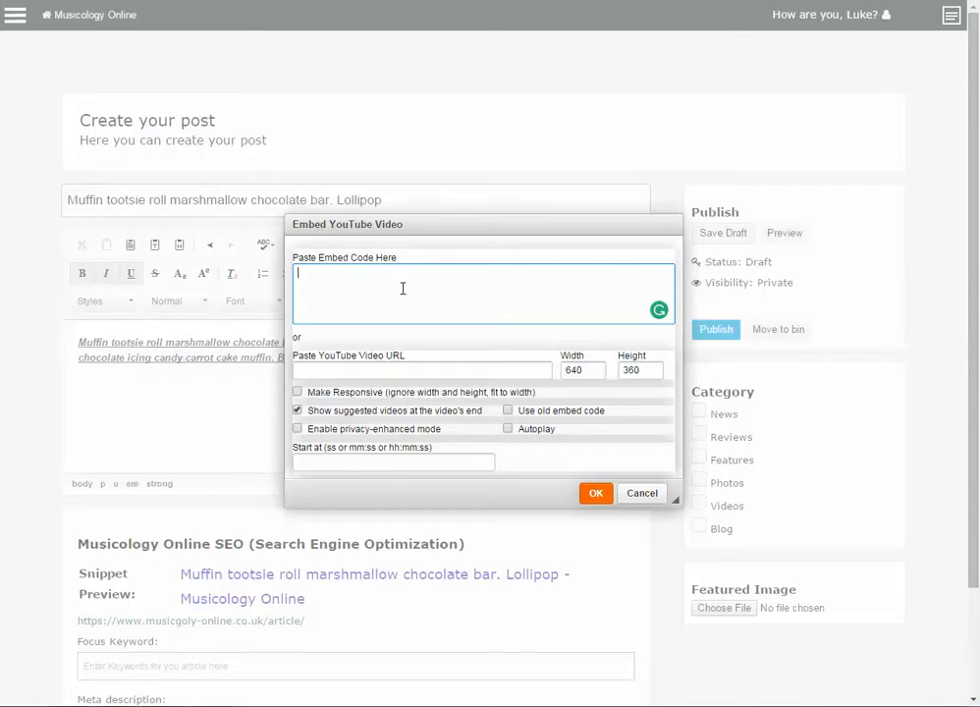
pyautogui.click(401, 363)
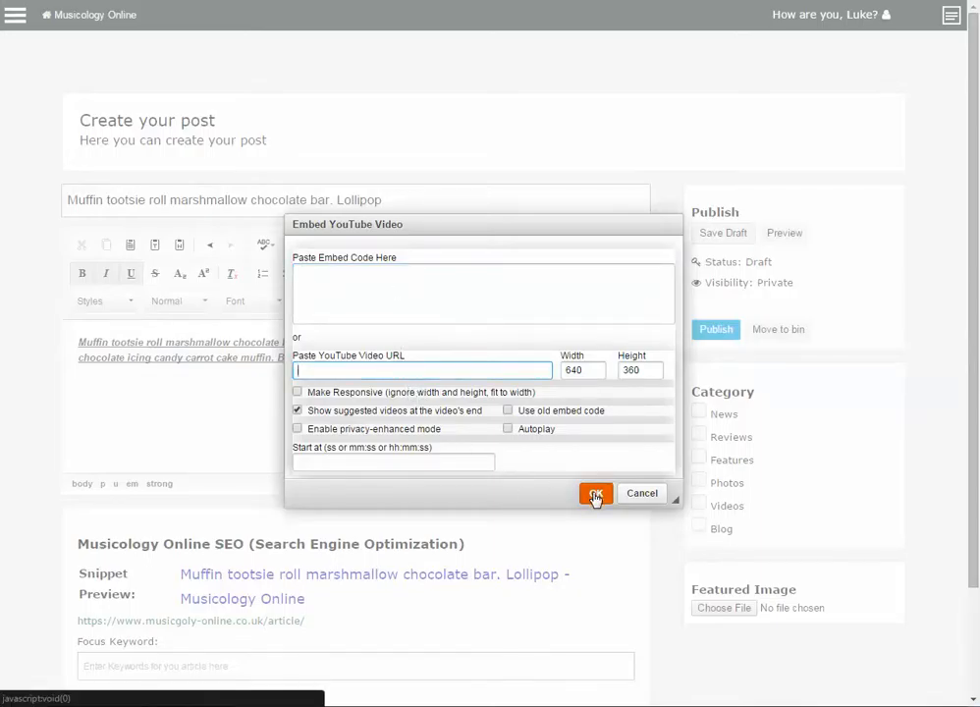
pyautogui.click(643, 493)
pyautogui.scroll(-1, 491, 383)
pyautogui.scroll(1, 481, 339)
pyautogui.scroll(-1, 481, 338)
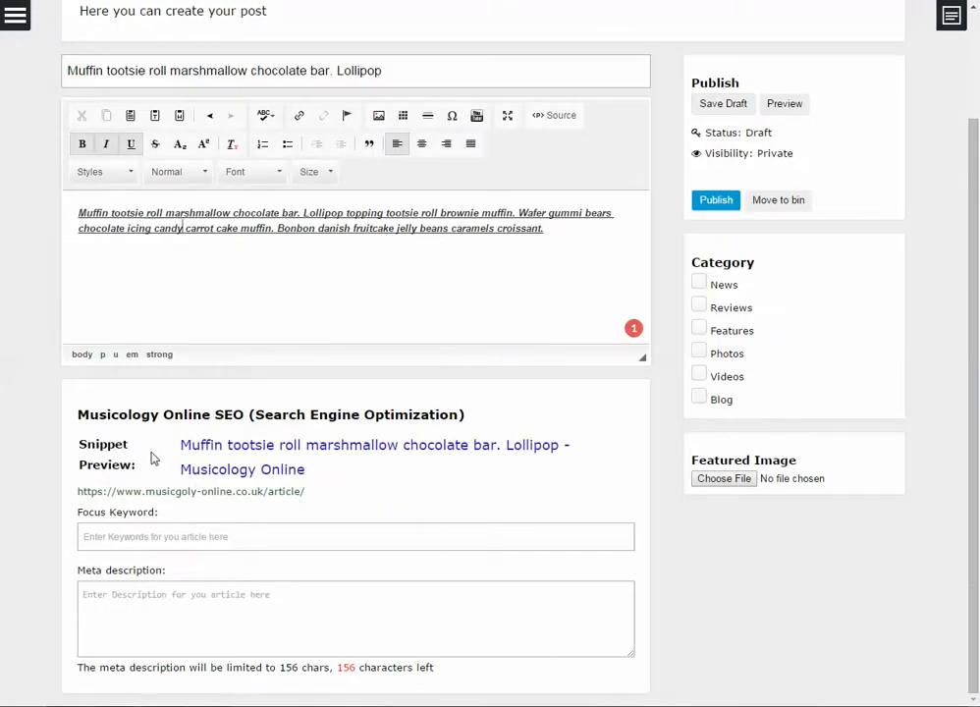
# Enter 'Muffin,cake,bun' in the post's Focus Keyword field
pyautogui.click(269, 78)
pyautogui.click(270, 528)
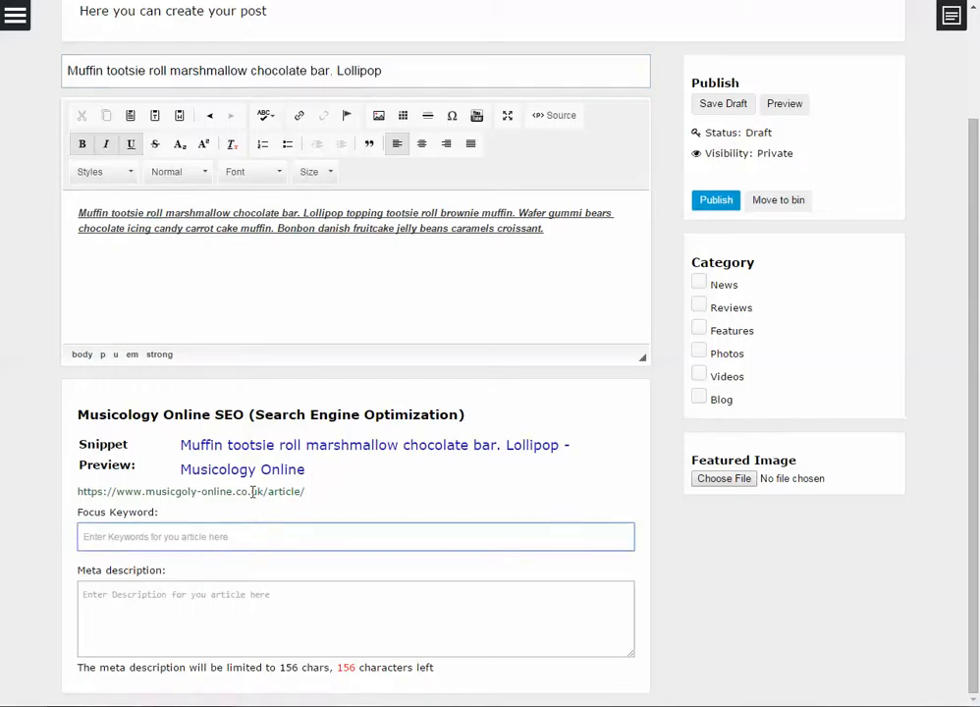
pyautogui.click(232, 592)
pyautogui.click(242, 546)
pyautogui.scroll(1, 289, 528)
pyautogui.scroll(-1, 289, 528)
pyautogui.scroll(3, 256, 374)
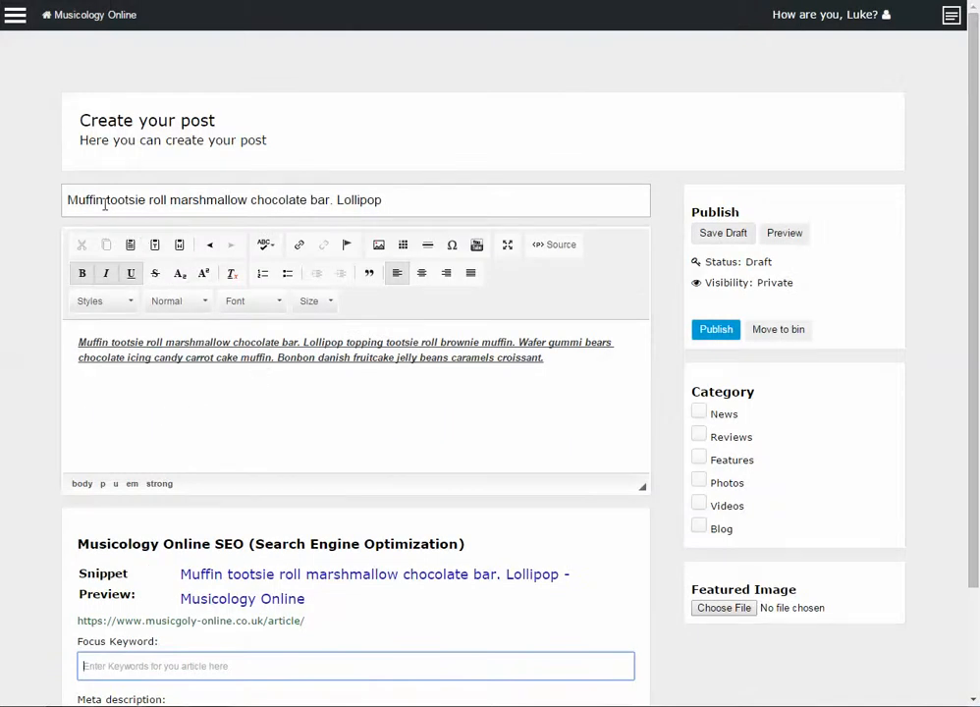
pyautogui.scroll(-3, 279, 543)
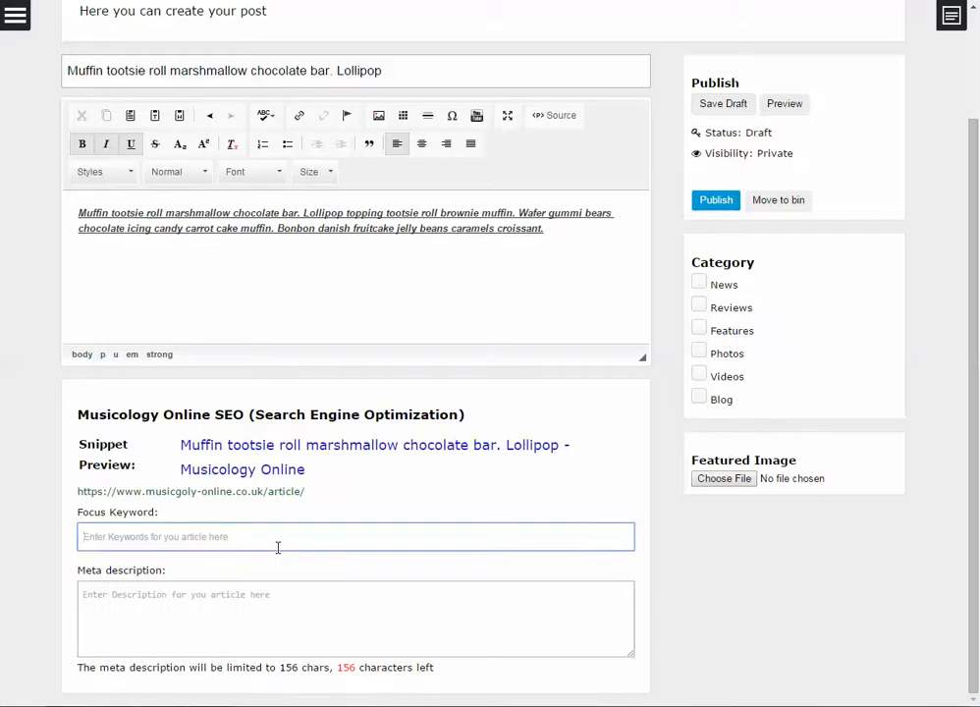
pyautogui.write('muffin')
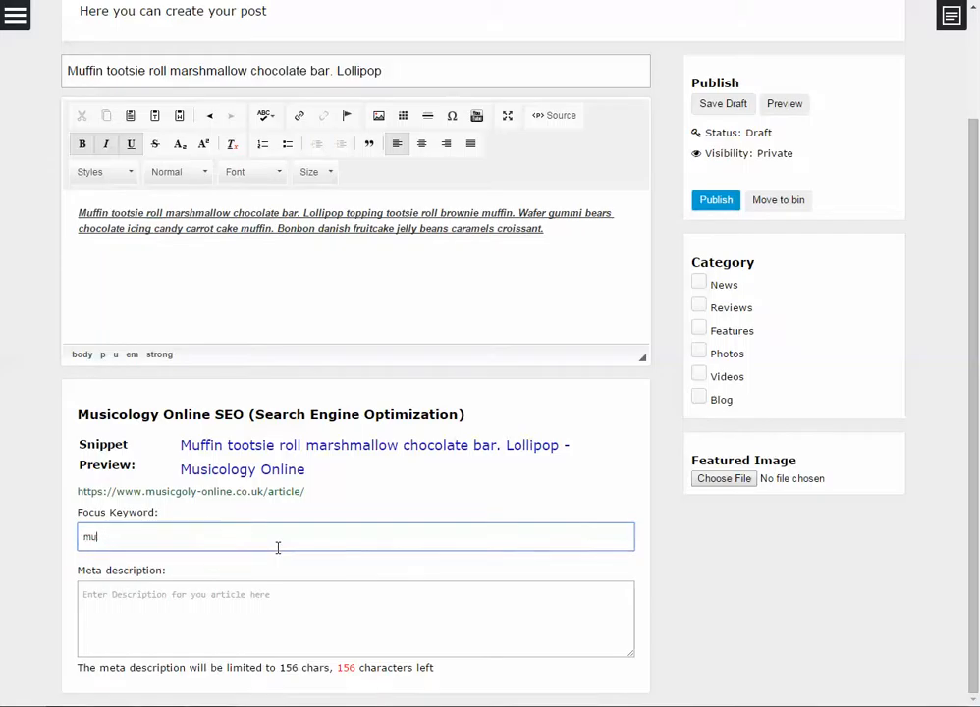
pyautogui.press('BackSpace')
pyautogui.press('BackSpace')
pyautogui.press('BackSpace')
pyautogui.write('Muffi')
pyautogui.write('cake,b')
pyautogui.click(265, 595)
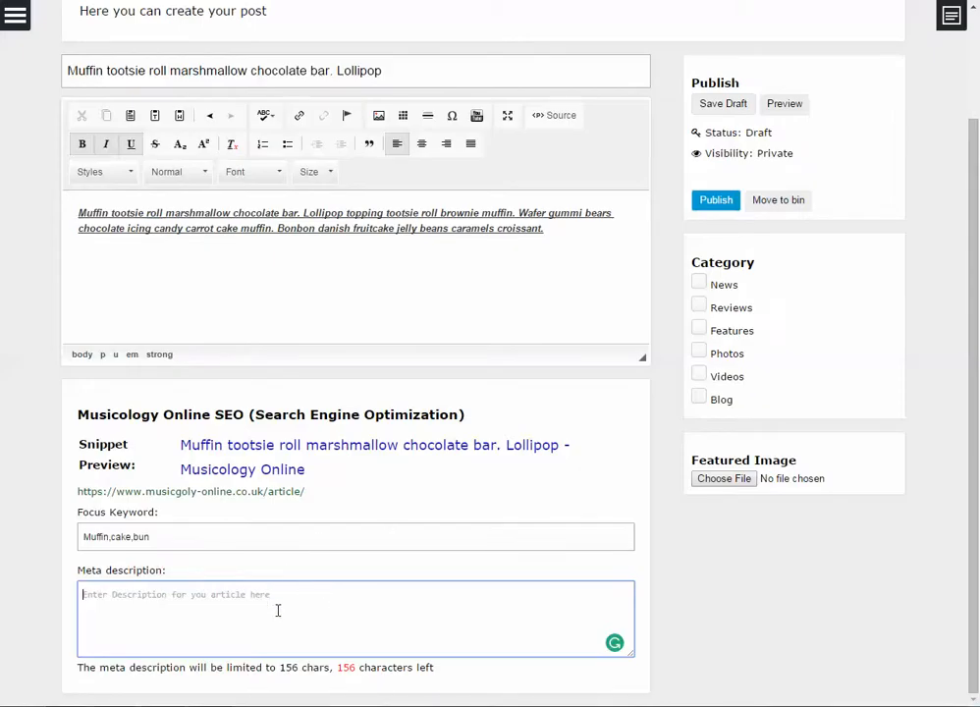
# Paste the full post text into the Meta description, trimmed to 156 characters
pyautogui.click(406, 304)
pyautogui.hotkey('ctrl', 'a')
pyautogui.hotkey('ctrl', 'c')
pyautogui.click(345, 620)
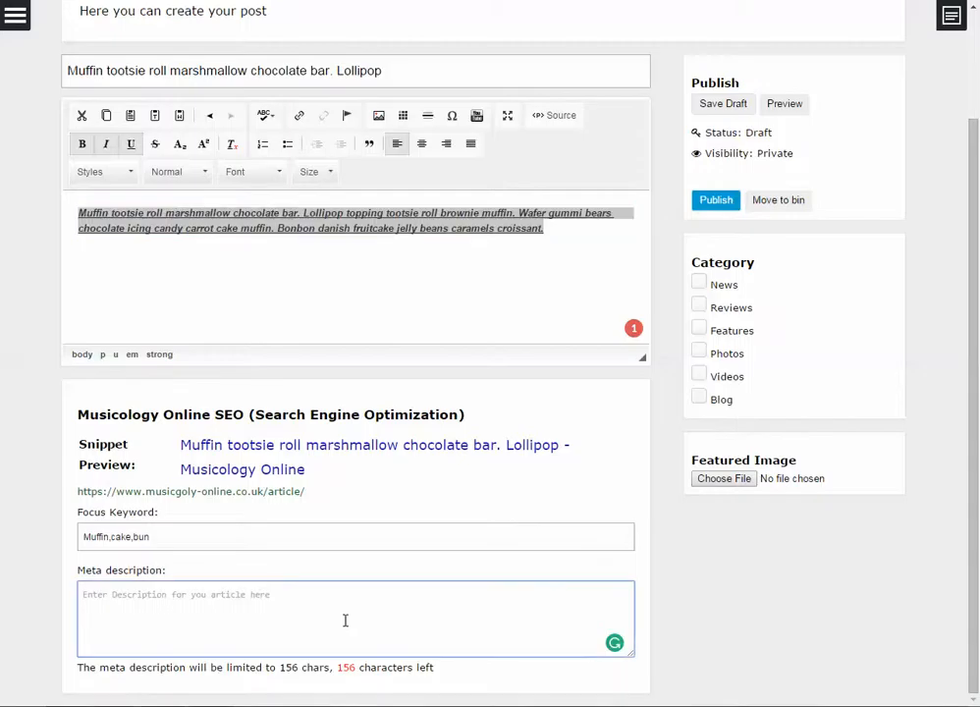
pyautogui.hotkey('ctrl', 'v')
pyautogui.scroll(2, 737, 256)
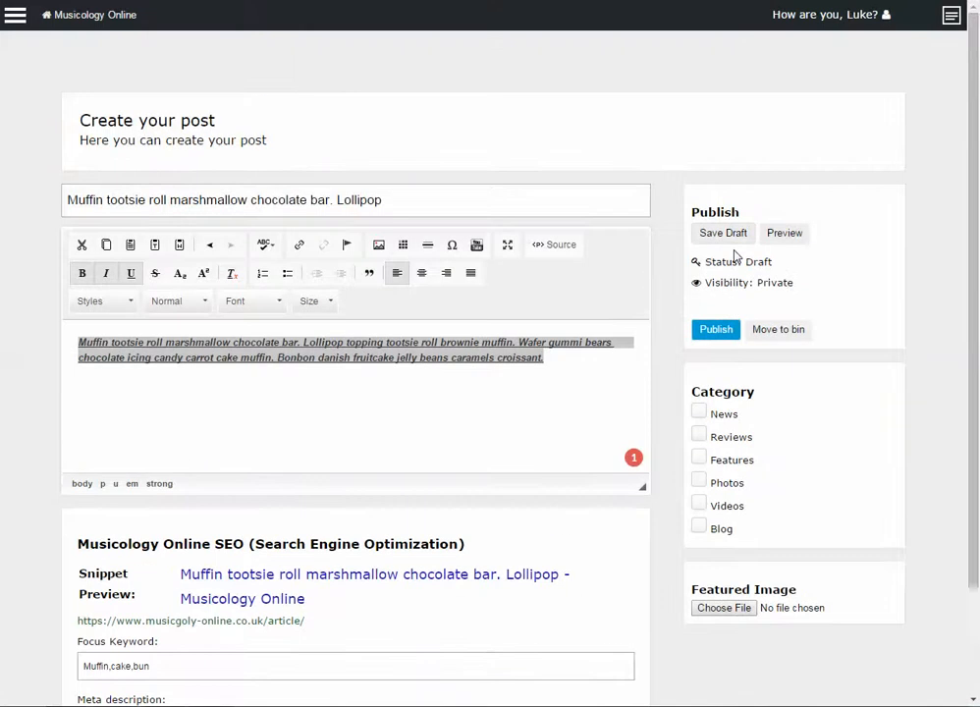
# File the post under the News category
pyautogui.click(699, 412)
pyautogui.click(699, 435)
pyautogui.click(699, 458)
pyautogui.click(699, 480)
pyautogui.click(699, 502)
pyautogui.click(700, 527)
pyautogui.click(699, 414)
pyautogui.scroll(-3, 751, 481)
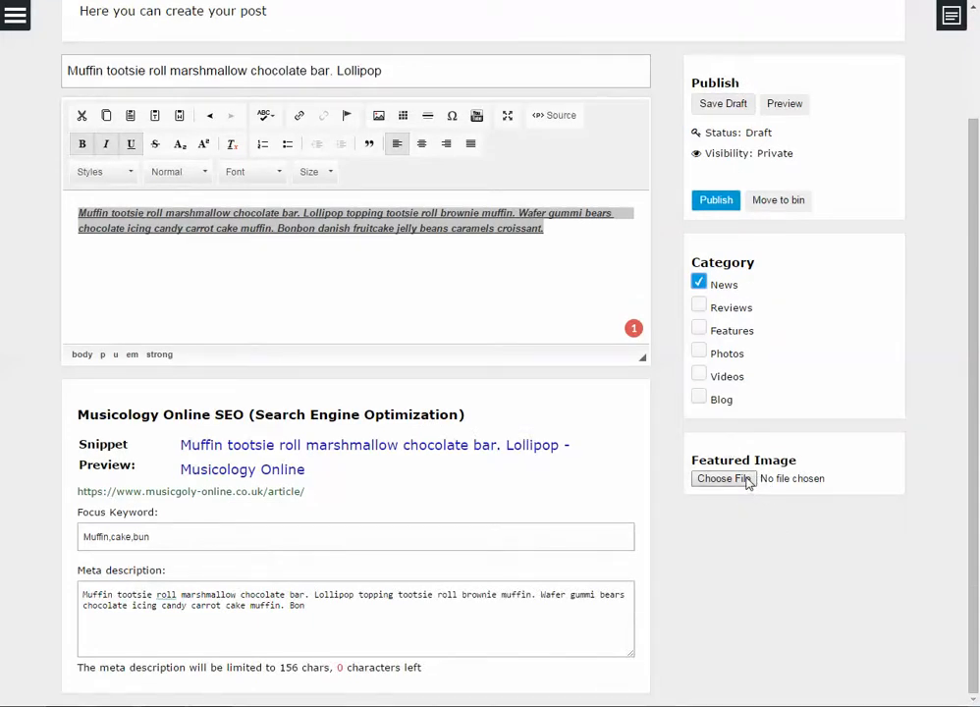
pyautogui.click(726, 478)
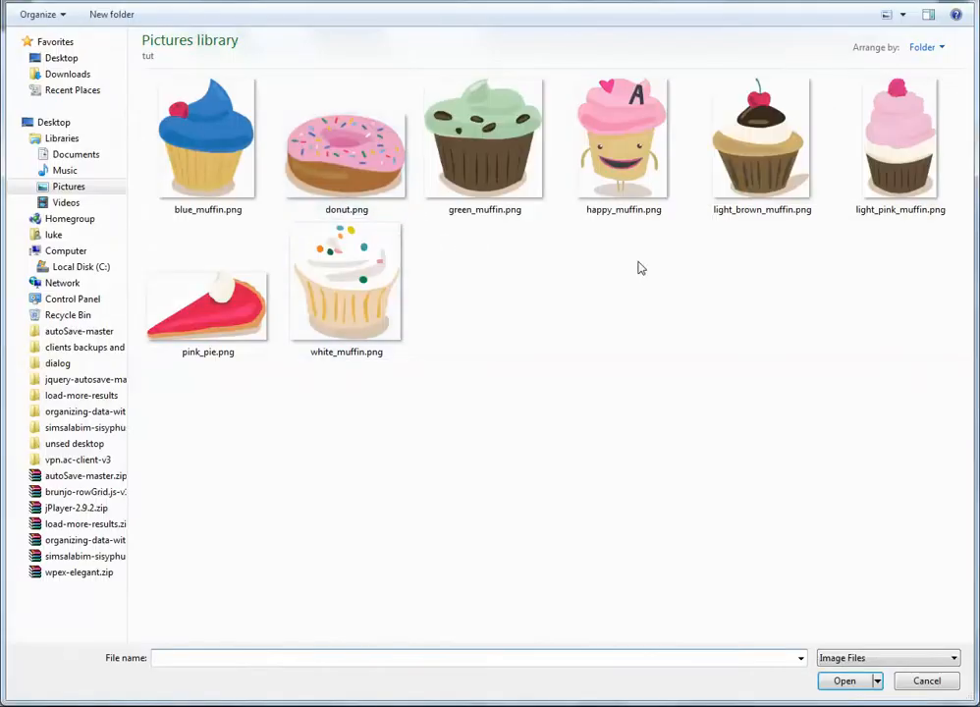
# Pick light_brown_muffin.png from Pictures as the post's featured image
pyautogui.doubleClick(747, 213)
pyautogui.scroll(-2, 791, 370)
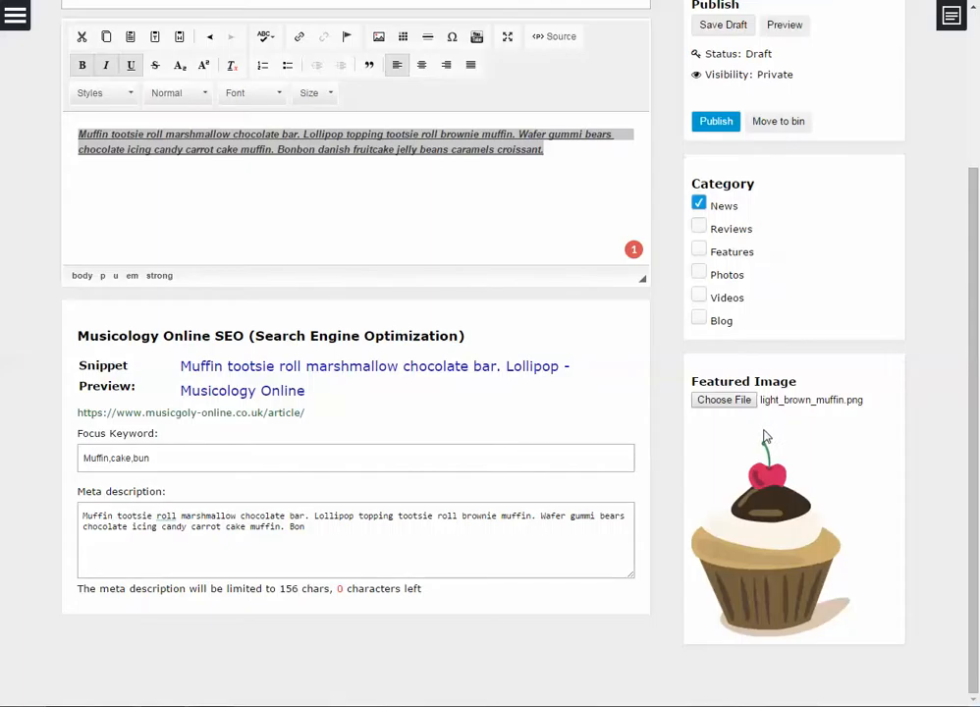
pyautogui.scroll(3, 766, 437)
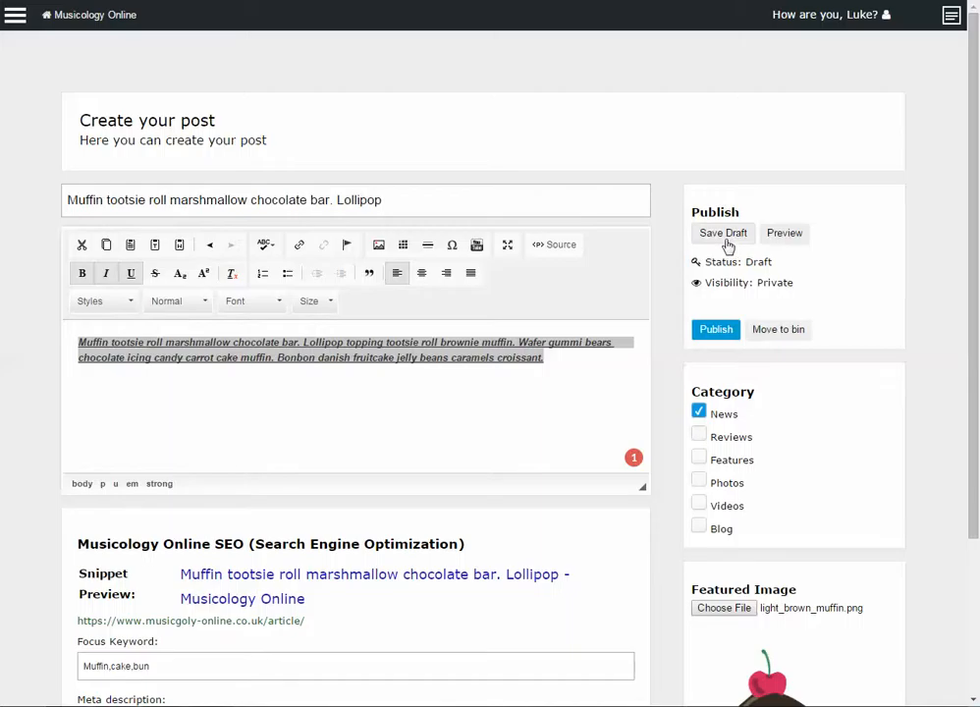
# Append 'ddd' to the end of the body text, then cancel the page reload to stay in the editor
pyautogui.click(519, 391)
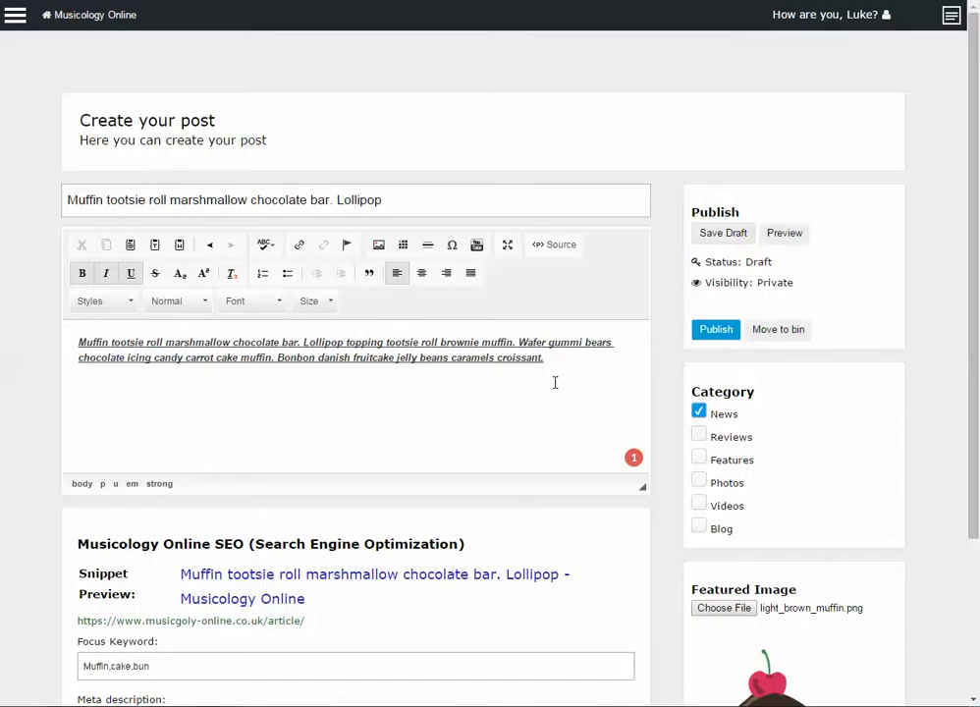
pyautogui.write('ddd')
pyautogui.press('F5')
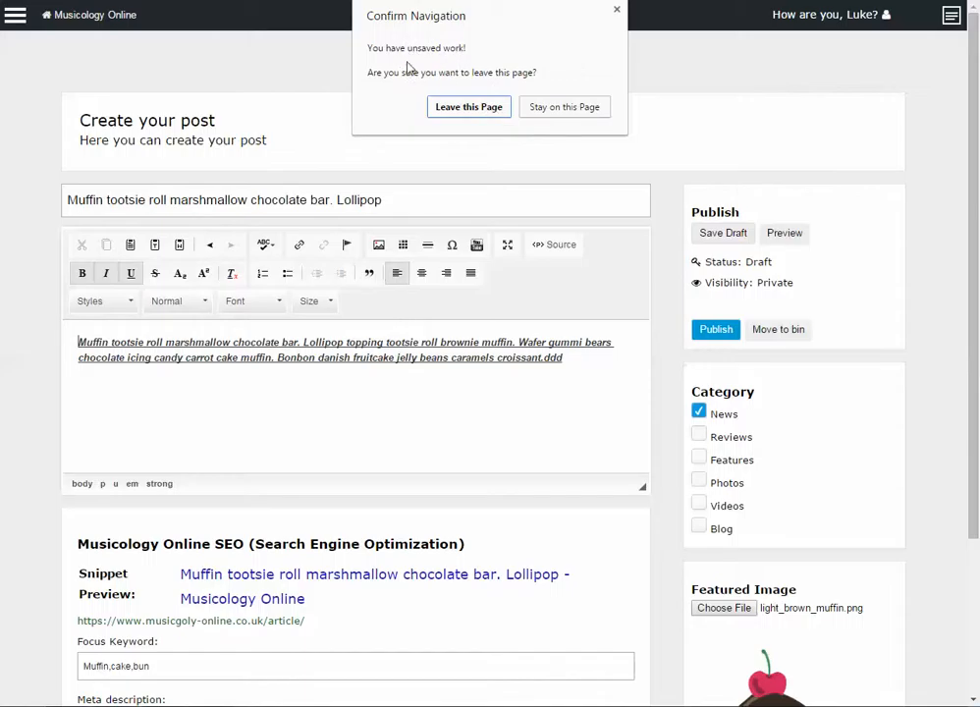
pyautogui.click(552, 114)
# Select part of the first body line, clear the selection, and save the post as a draft
pyautogui.click(620, 368)
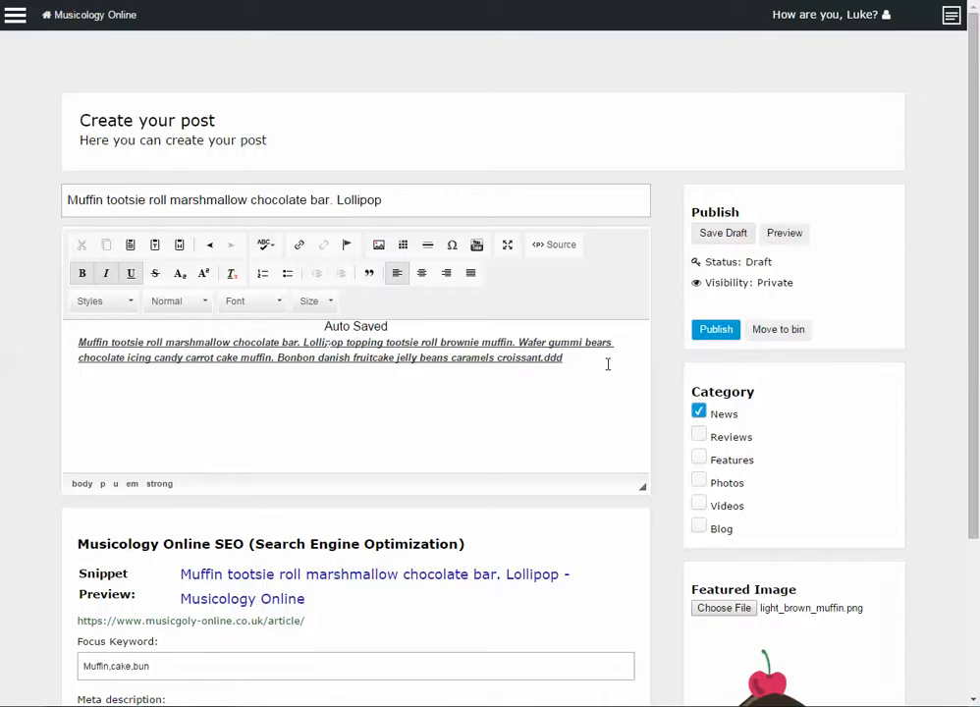
pyautogui.moveTo(321, 342); pyautogui.dragTo(396, 340)
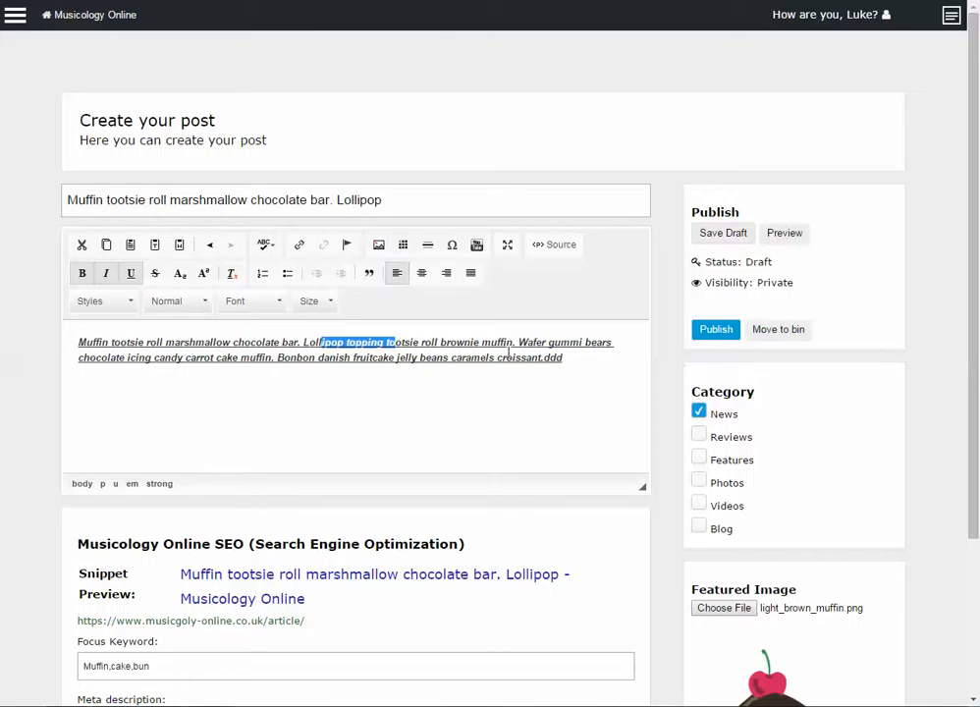
pyautogui.click(591, 398)
pyautogui.scroll(-2, 695, 463)
pyautogui.scroll(2, 719, 370)
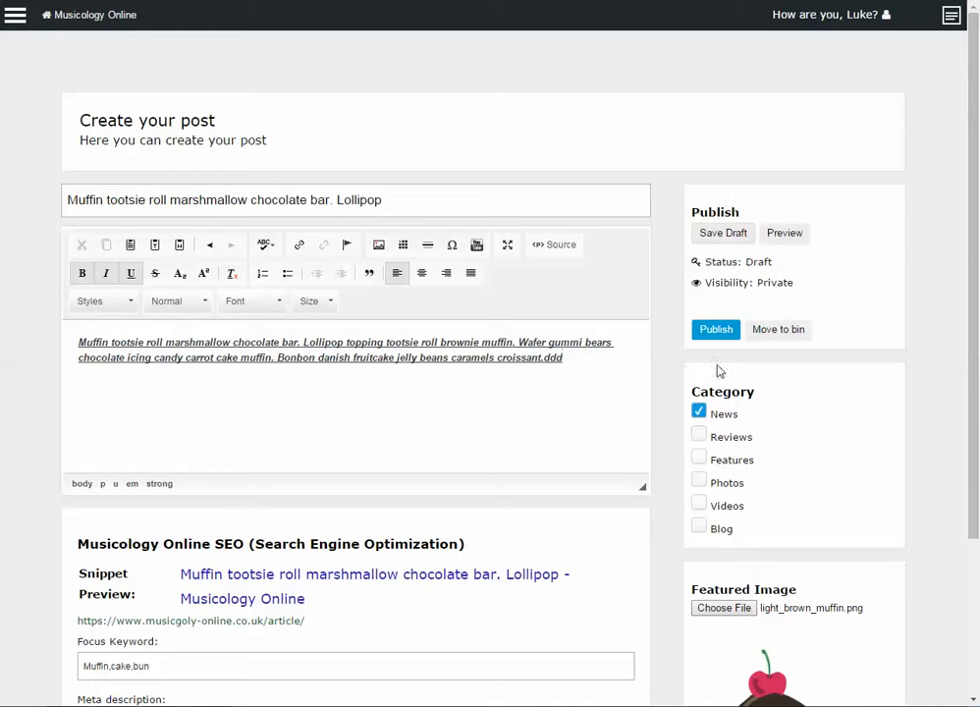
pyautogui.click(723, 238)
# Confirm leaving the editor so the draft saves, then browse the Posts list
pyautogui.click(467, 106)
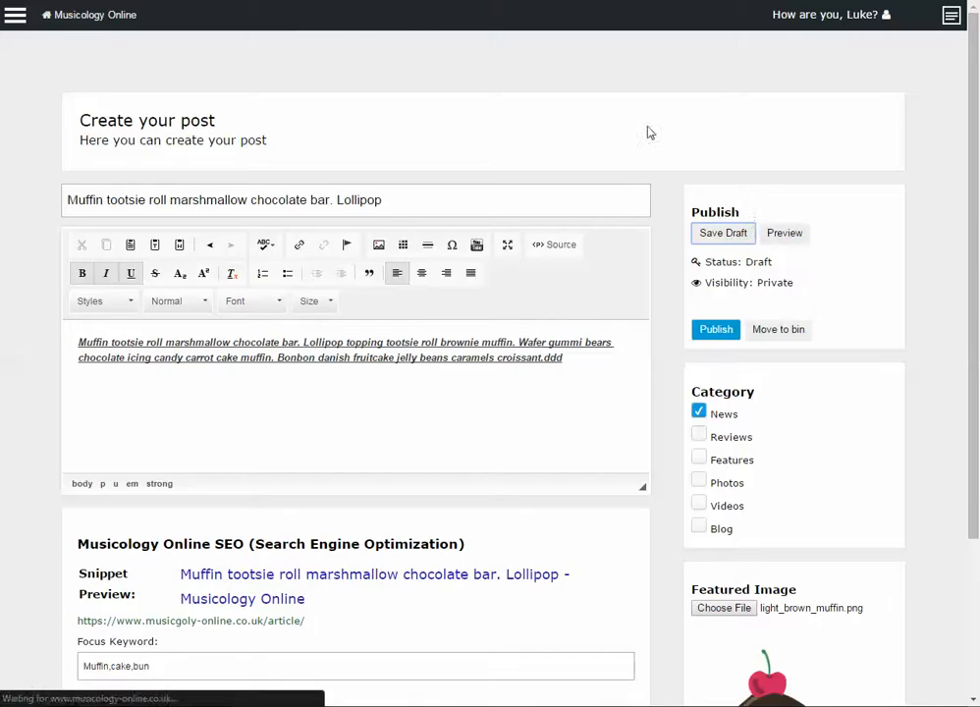
pyautogui.scroll(-3, 629, 209)
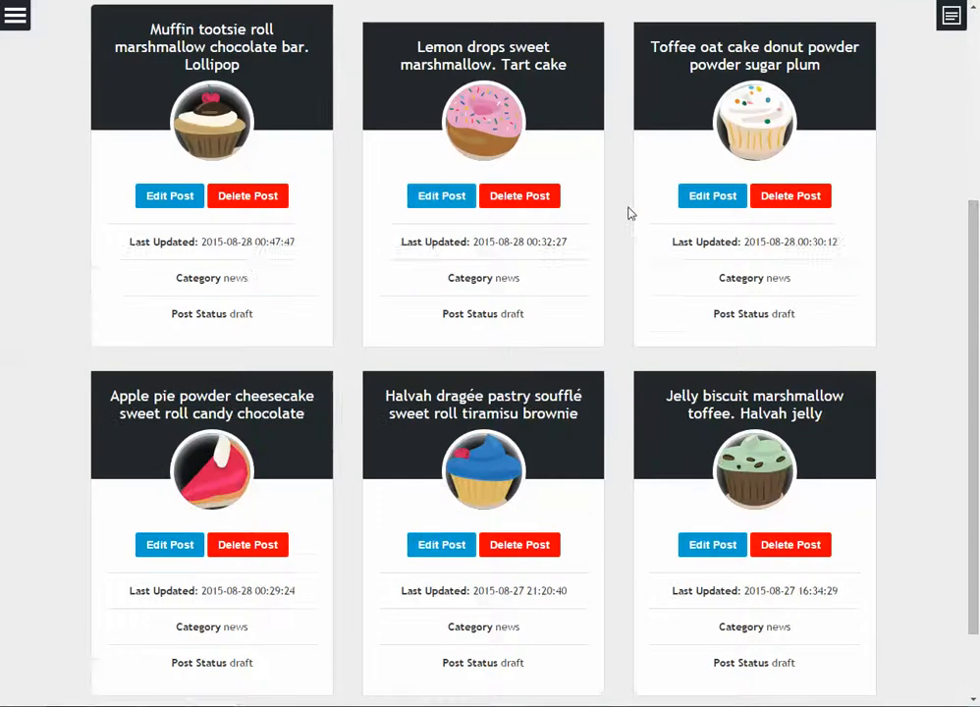
pyautogui.scroll(-1, 632, 225)
pyautogui.scroll(4, 645, 258)
pyautogui.scroll(-1, 609, 390)
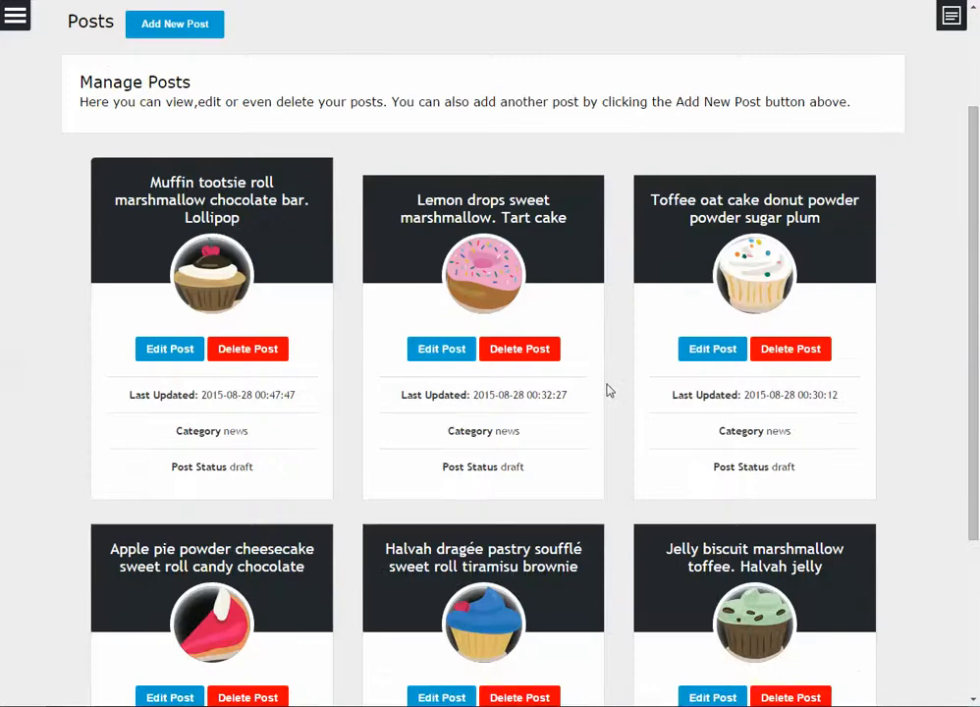
pyautogui.scroll(-3, 608, 391)
pyautogui.scroll(4, 606, 390)
pyautogui.scroll(-4, 605, 393)
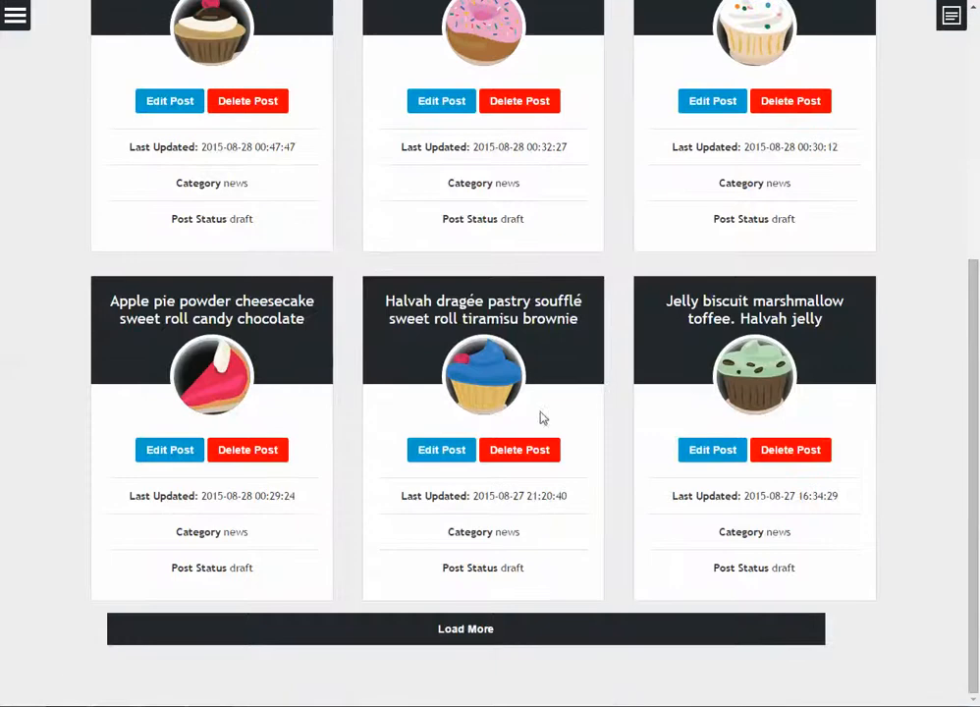
pyautogui.scroll(2, 525, 545)
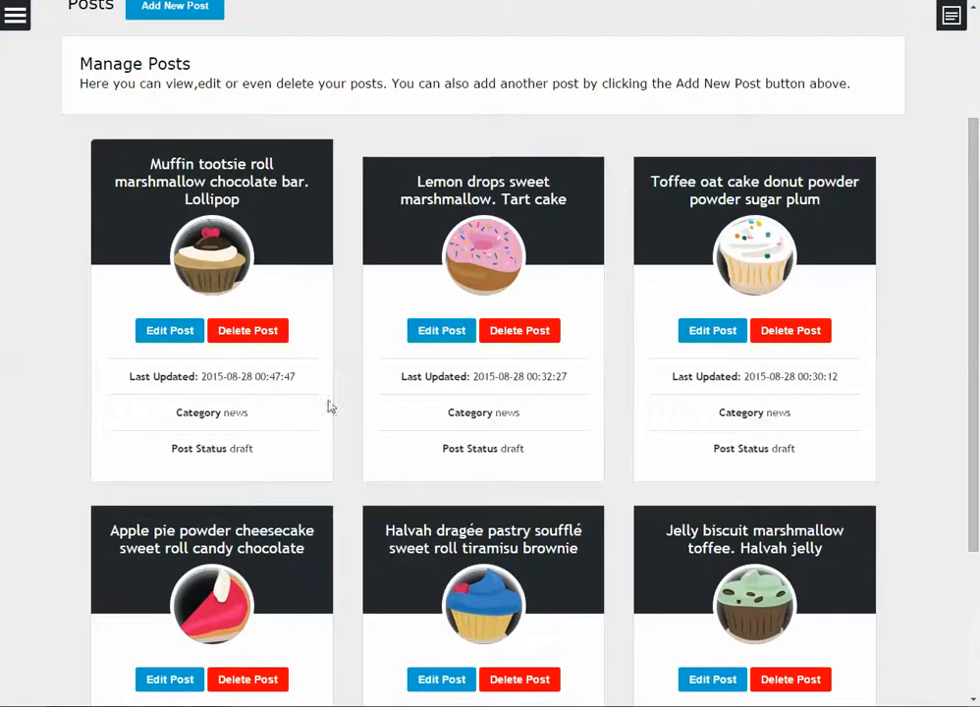
pyautogui.scroll(-3, 564, 416)
pyautogui.scroll(1, 333, 276)
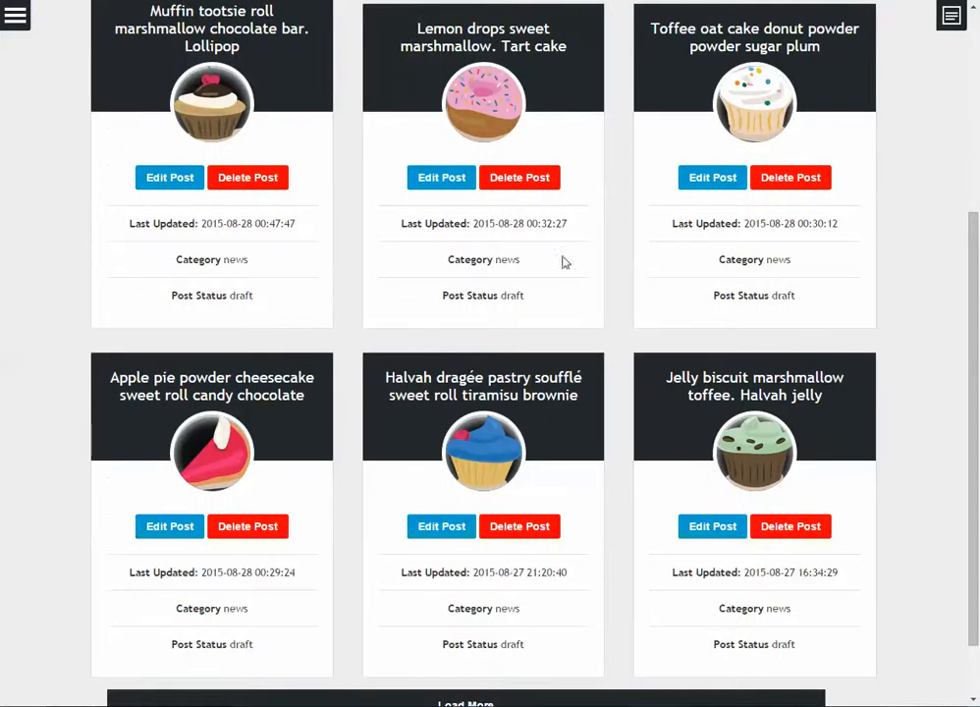
pyautogui.scroll(-1, 514, 371)
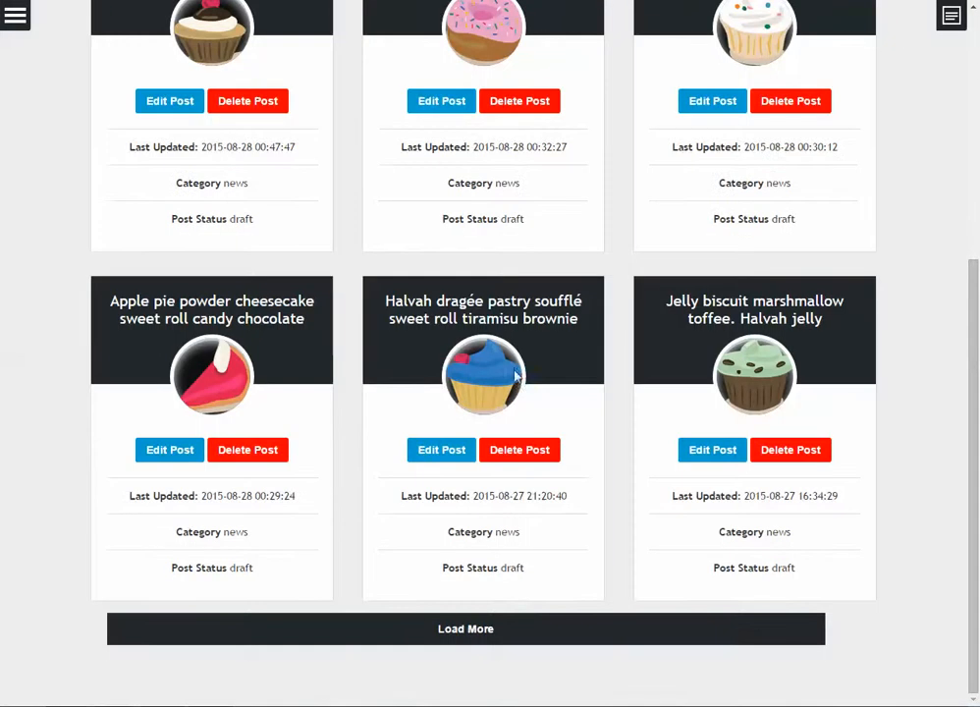
# Load more post cards and find the Muffin tootsie roll draft heading the list under news
pyautogui.click(503, 633)
pyautogui.scroll(-4, 505, 580)
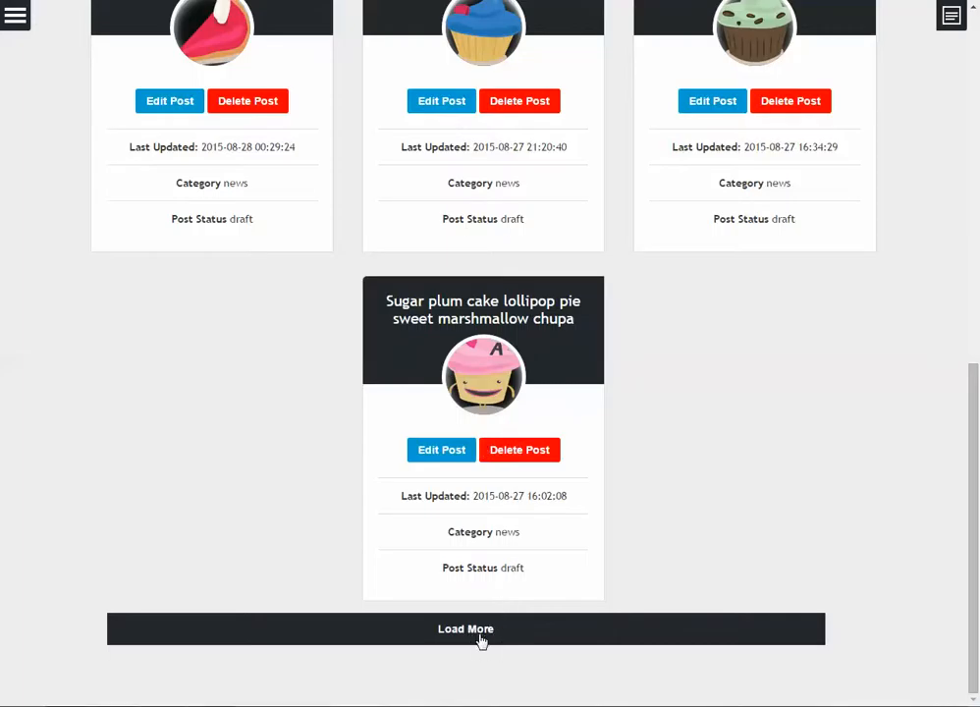
pyautogui.click(527, 453)
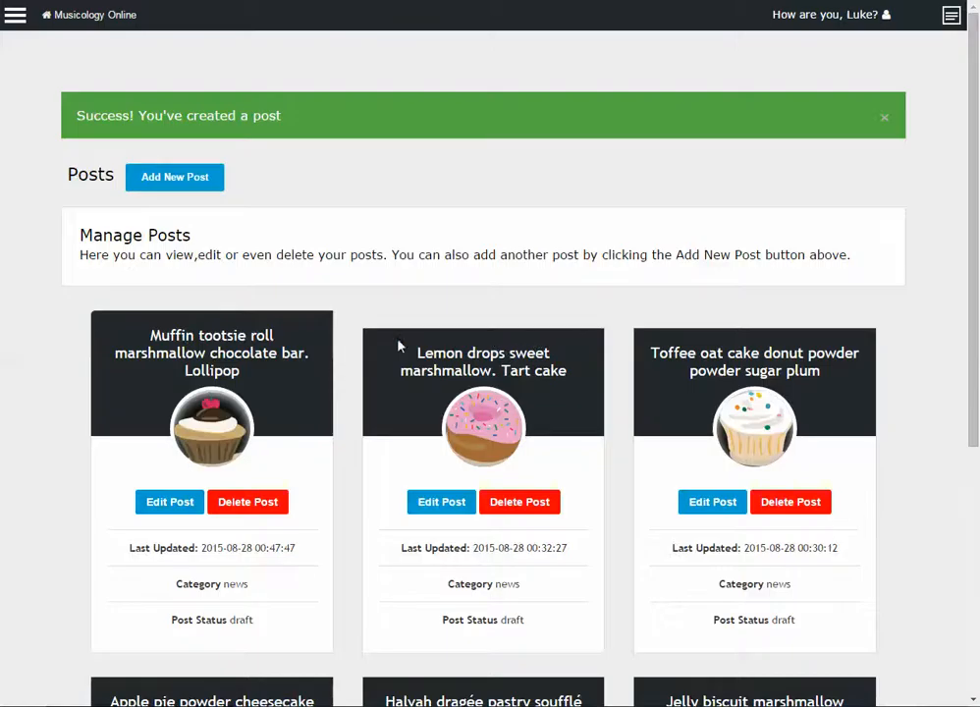
pyautogui.scroll(-2, 280, 367)
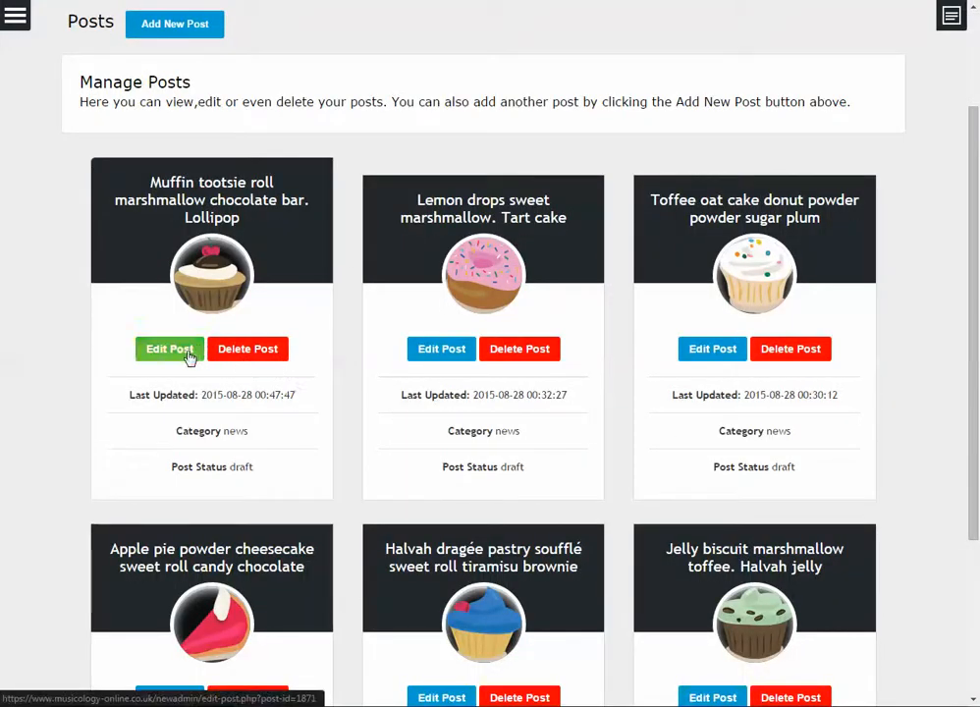
pyautogui.scroll(3, 190, 362)
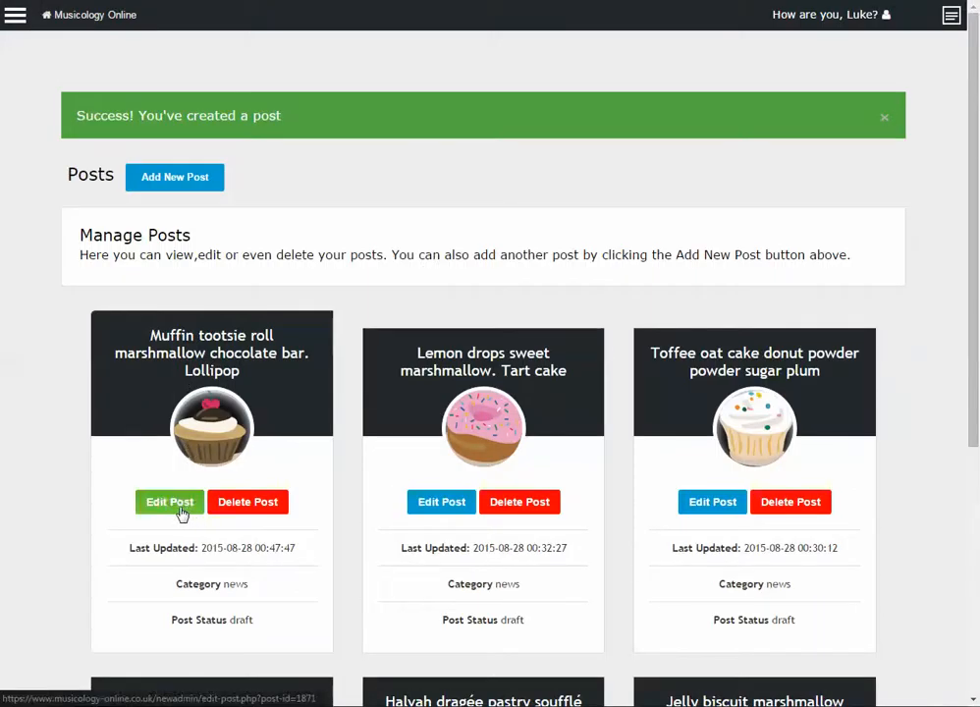
# Open the Muffin post for editing and dismiss the auto-saved version prompt
pyautogui.click(187, 508)
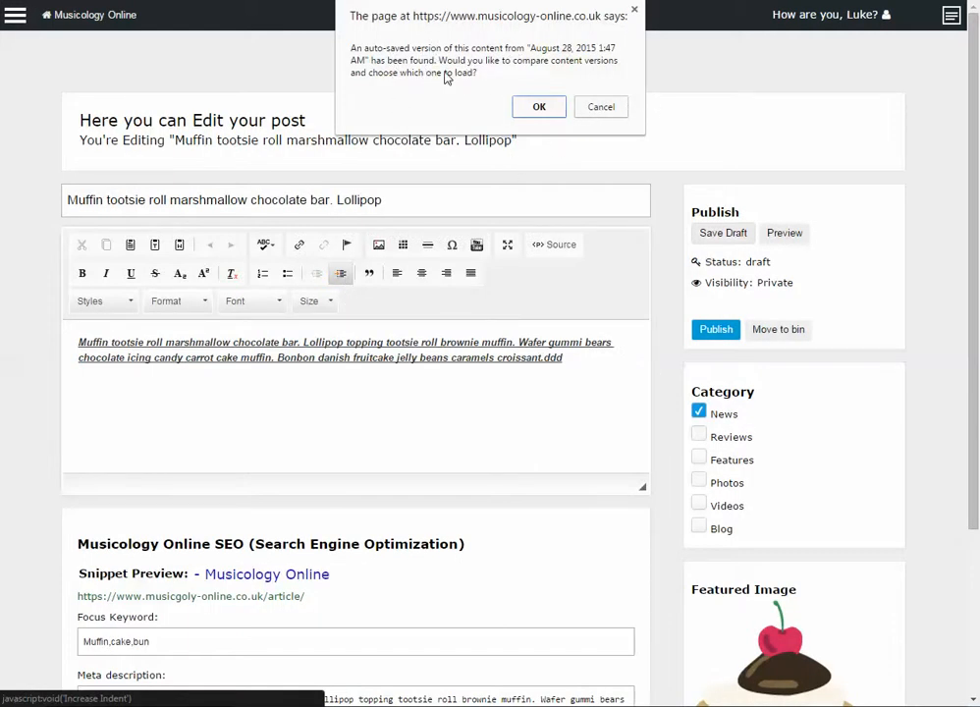
pyautogui.click(585, 109)
pyautogui.scroll(-2, 389, 265)
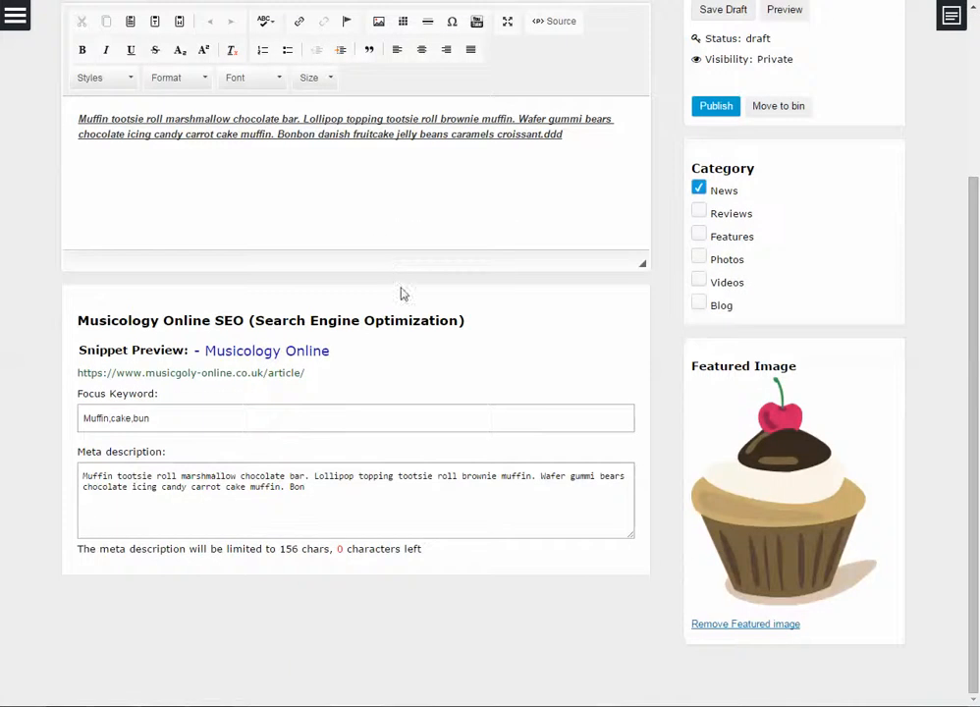
pyautogui.scroll(2, 433, 428)
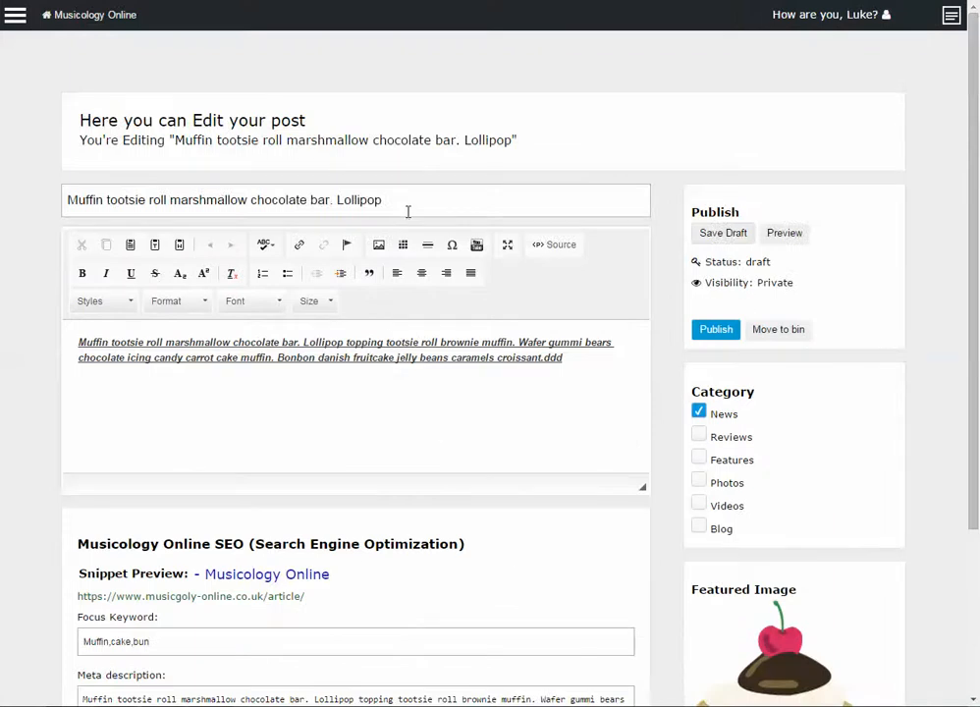
pyautogui.scroll(-2, 214, 407)
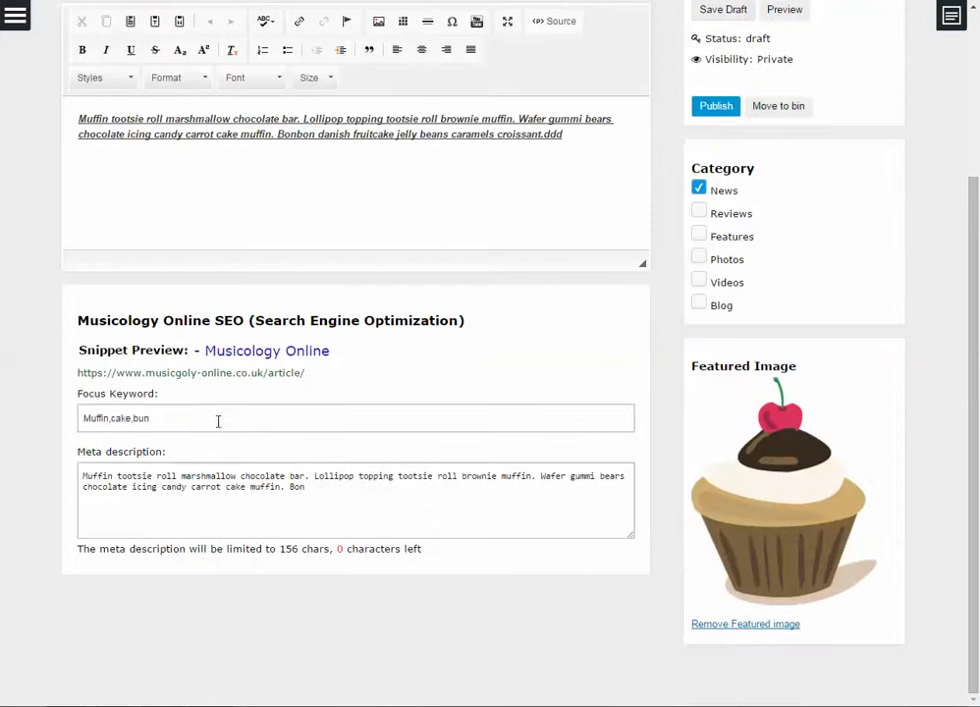
pyautogui.scroll(2, 451, 436)
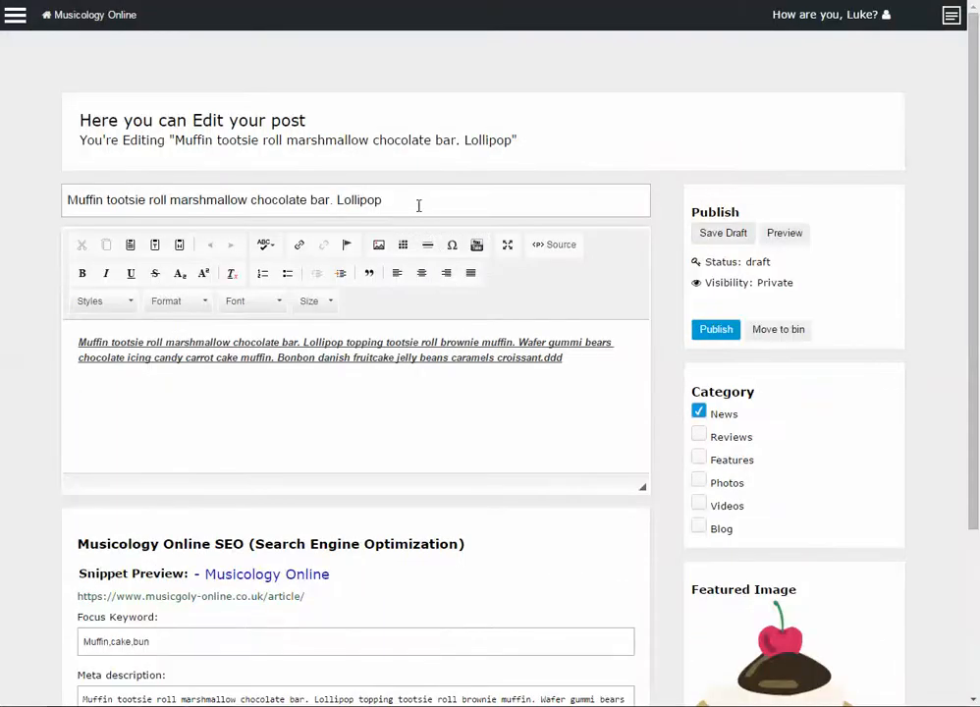
# Append 'test' to the title and body, and ',test' to the focus keywords
pyautogui.click(391, 199)
pyautogui.write('test')
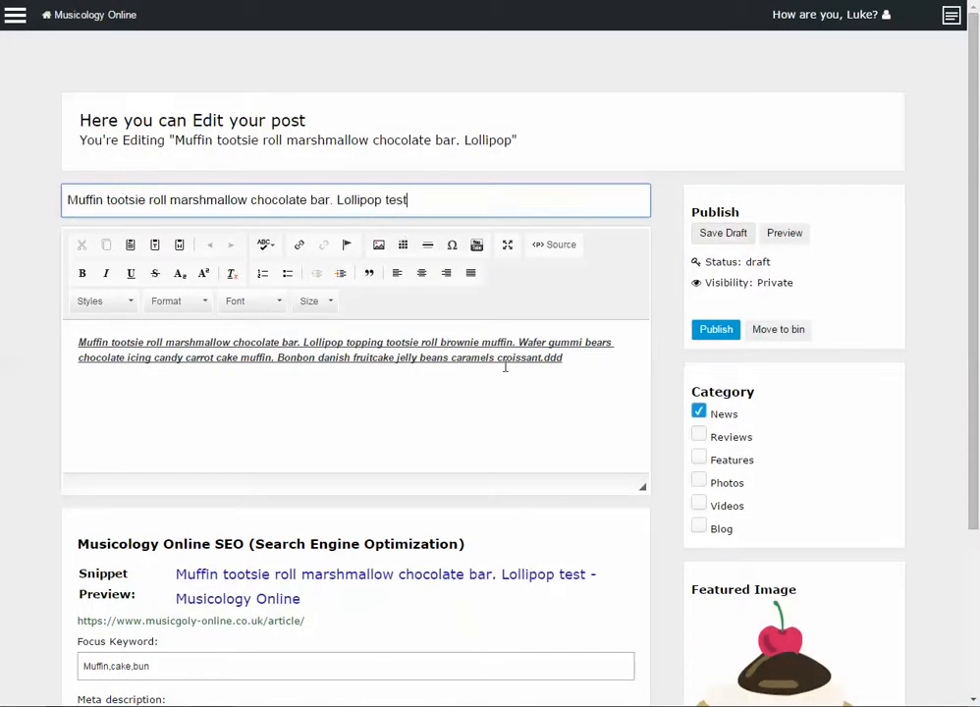
pyautogui.click(575, 368)
pyautogui.write('test')
pyautogui.scroll(-2, 378, 431)
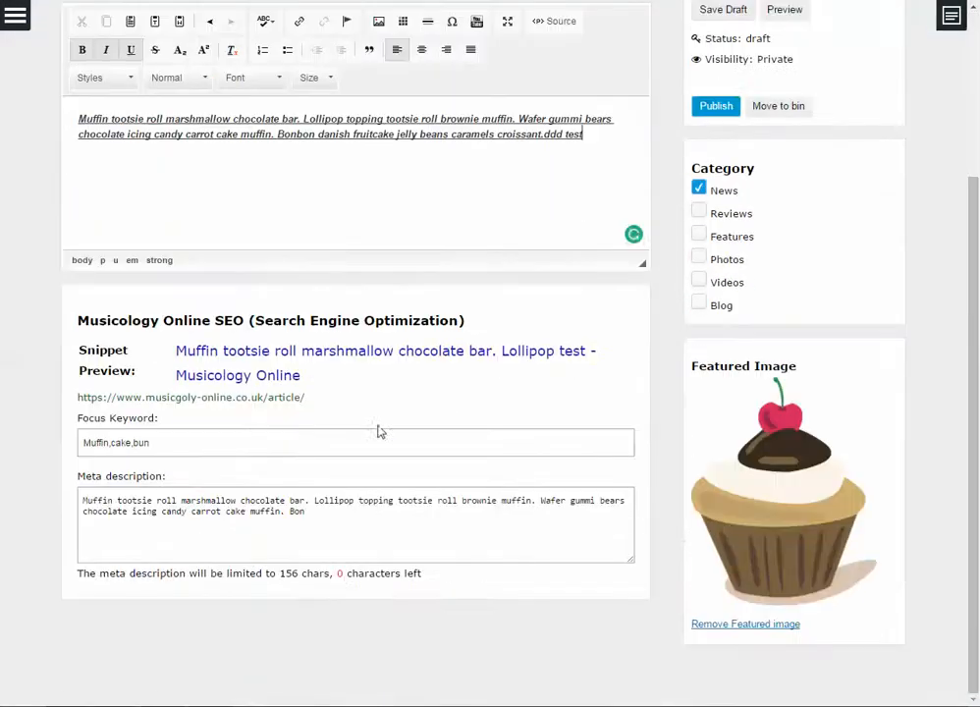
pyautogui.click(304, 444)
pyautogui.write(',test')
pyautogui.click(376, 520)
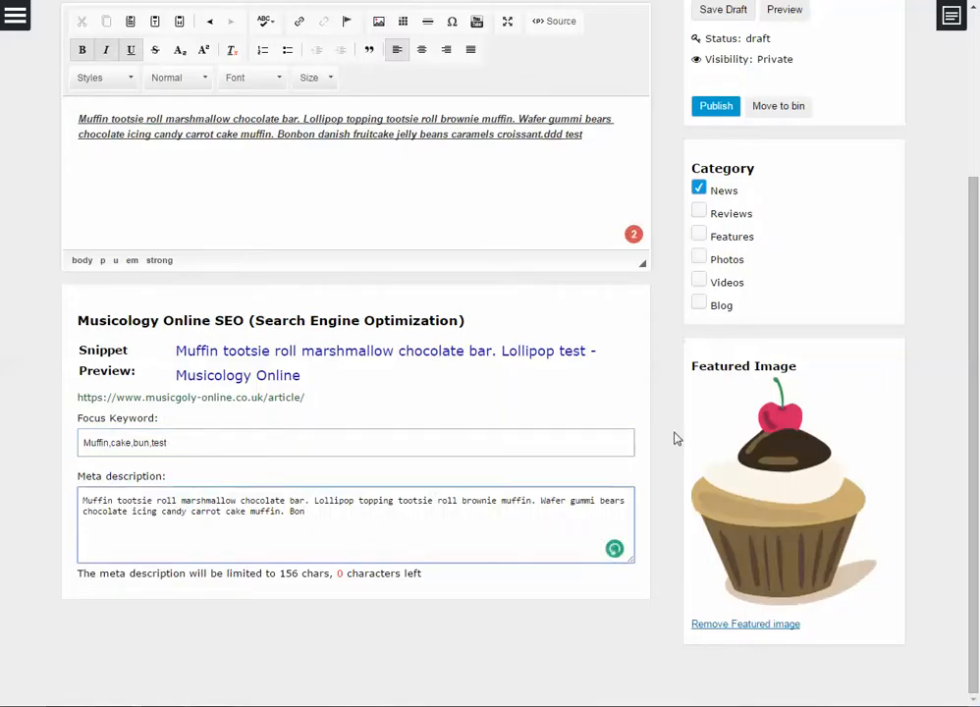
# Review the edited post and save it as a draft
pyautogui.scroll(2, 676, 422)
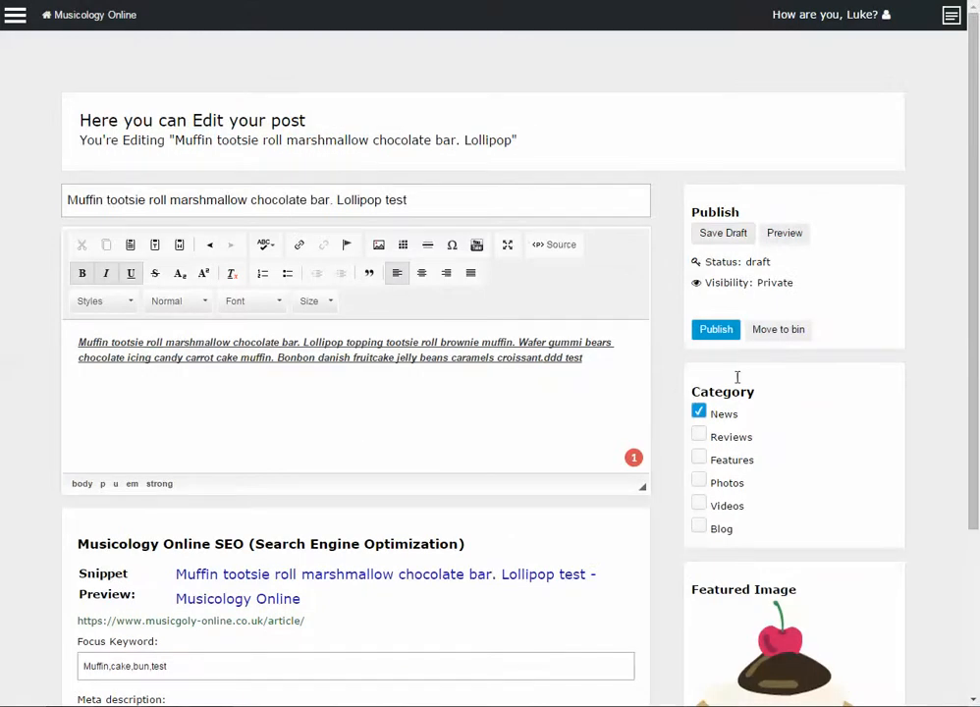
pyautogui.scroll(-2, 736, 377)
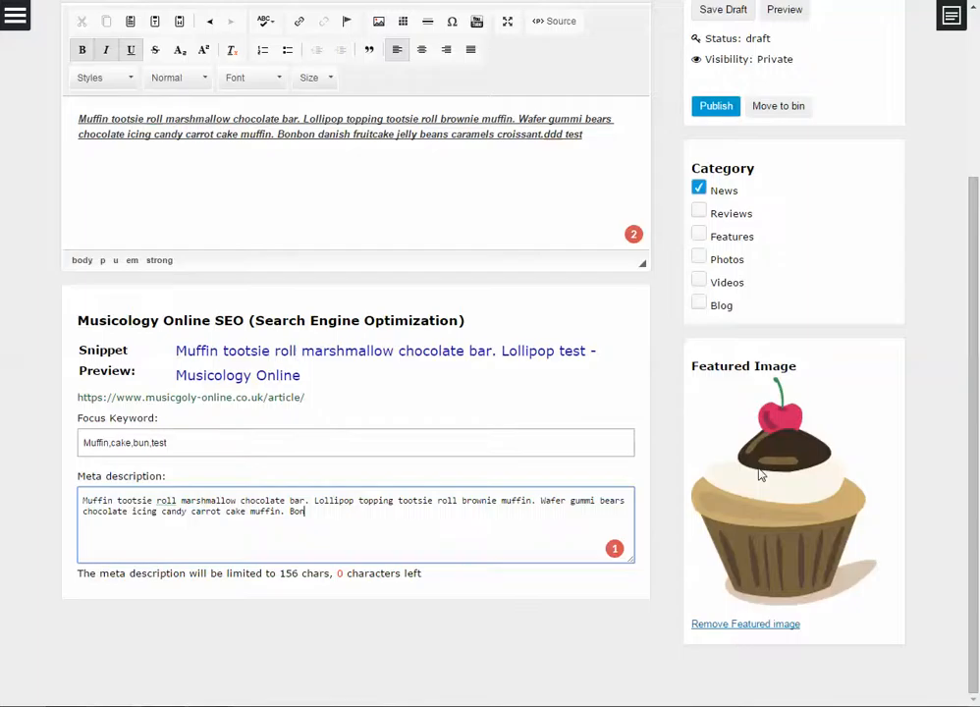
pyautogui.scroll(1, 758, 465)
pyautogui.scroll(-1, 759, 470)
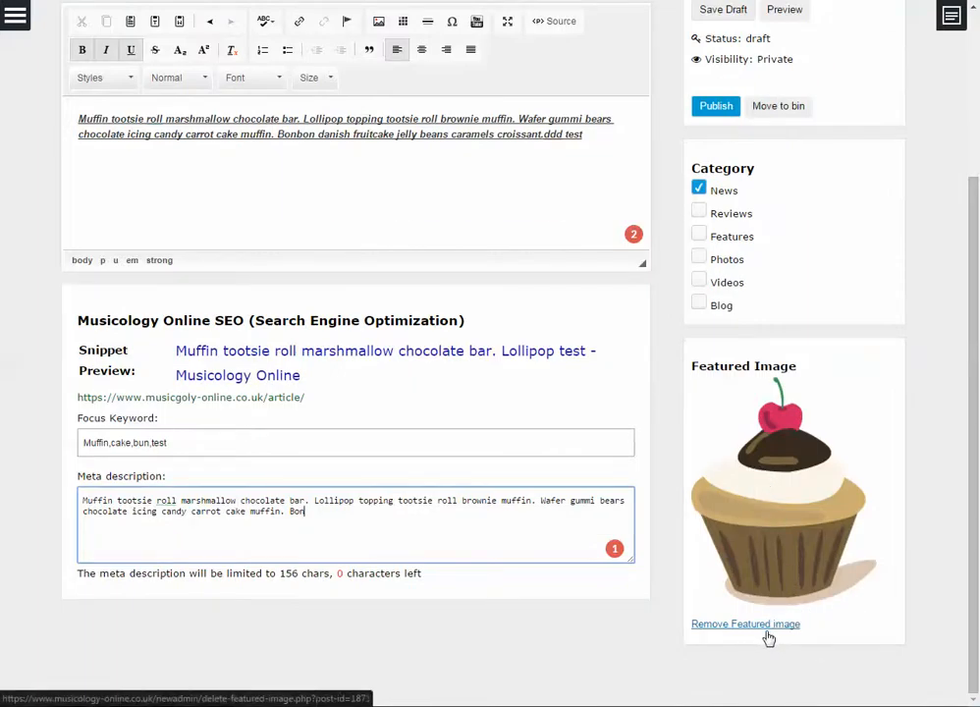
pyautogui.scroll(3, 805, 540)
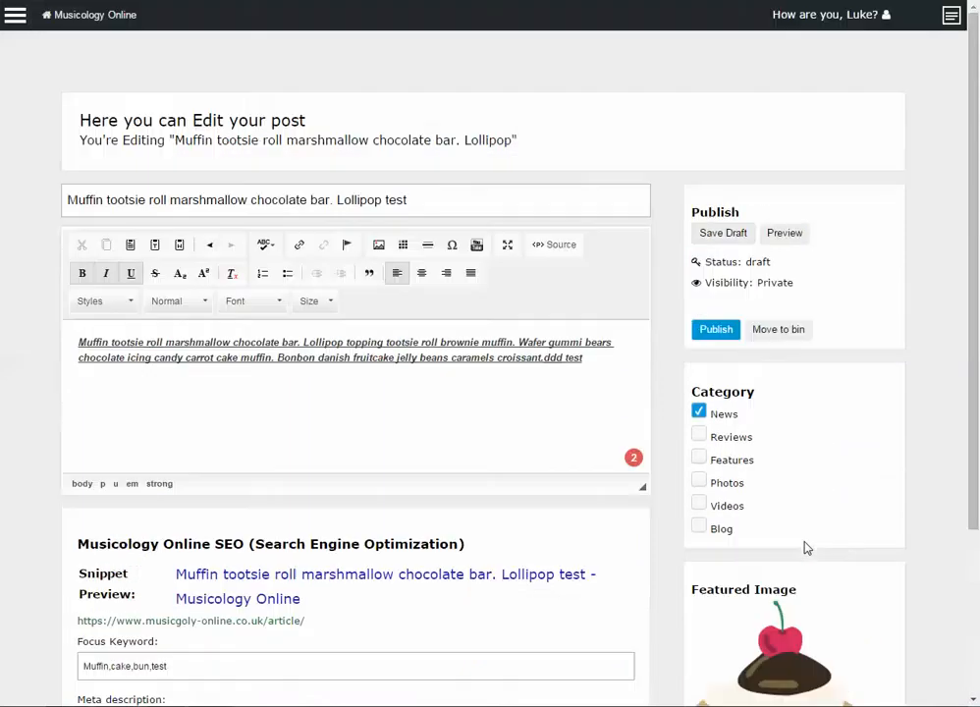
pyautogui.click(717, 236)
# Confirm leaving so the draft saves, then check the 'test' additions in title, body and focus keywords 'Muffin,cake,bun,test'
pyautogui.click(433, 169)
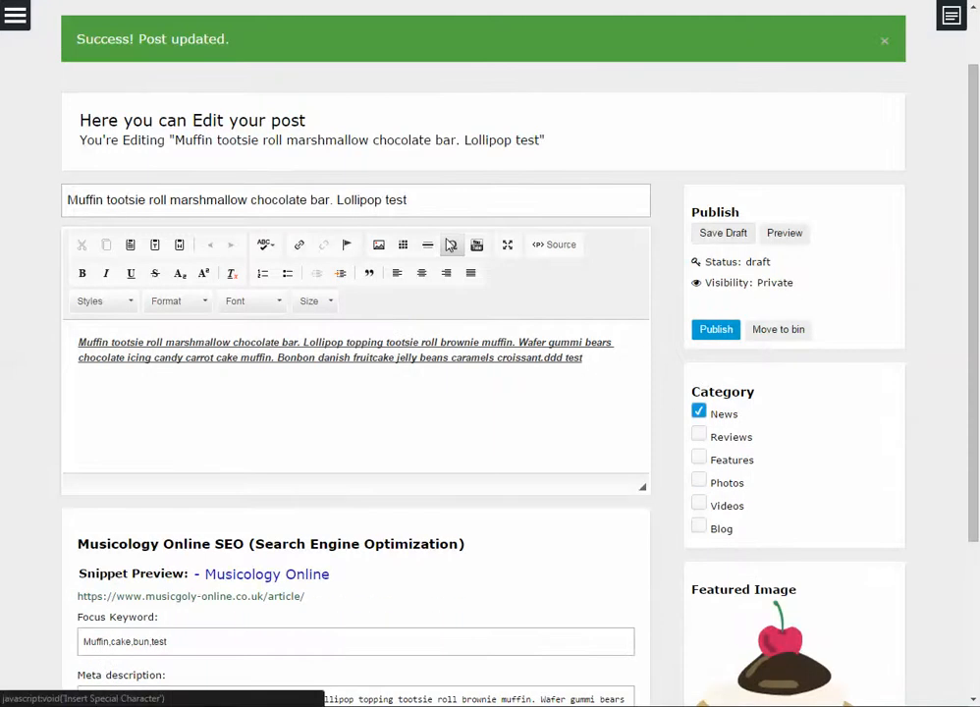
pyautogui.click(408, 200)
pyautogui.moveTo(408, 200); pyautogui.dragTo(382, 199)
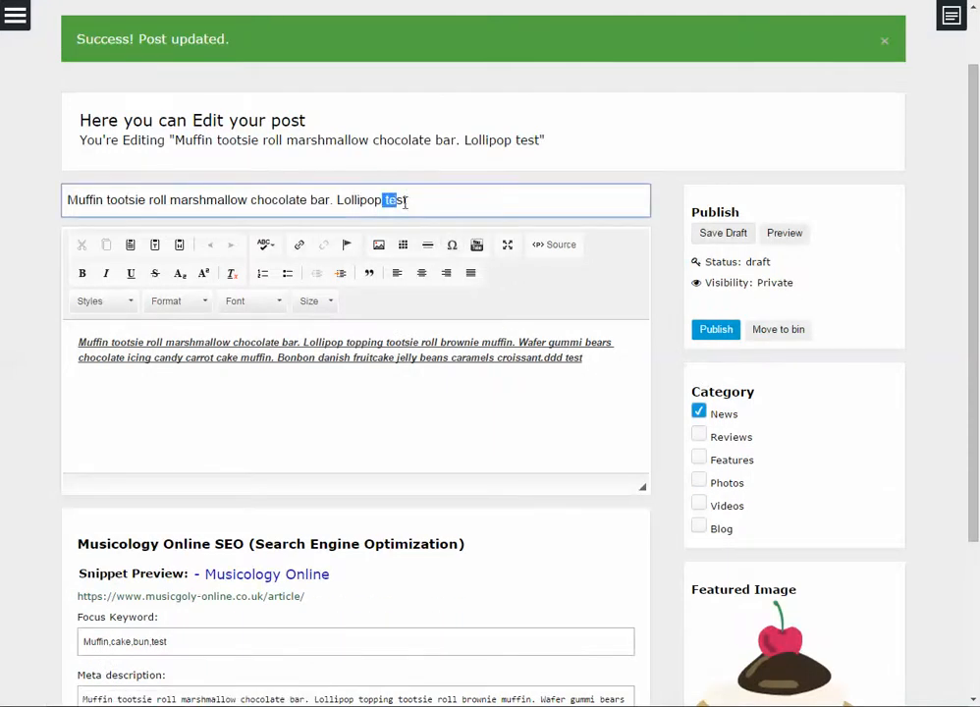
pyautogui.click(555, 363)
pyautogui.scroll(-3, 567, 383)
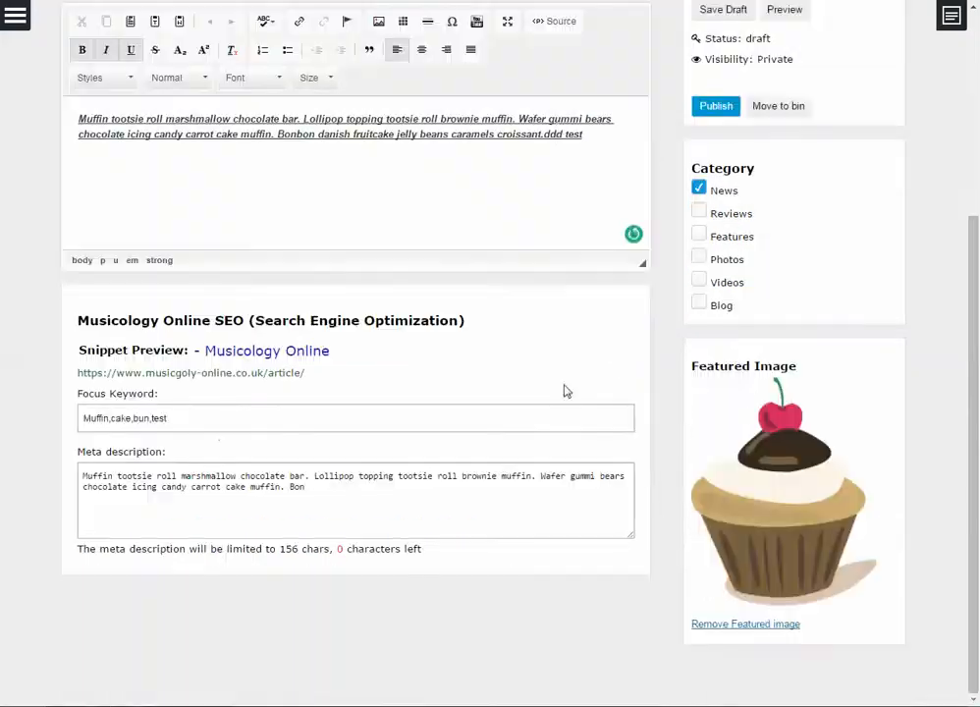
pyautogui.doubleClick(165, 416)
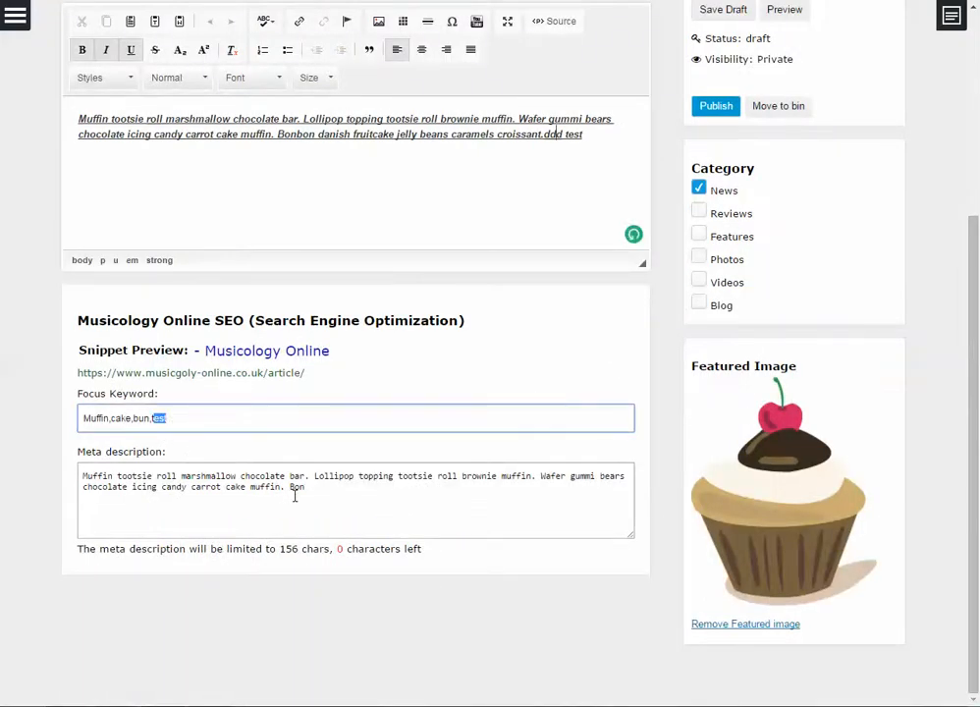
pyautogui.scroll(3, 540, 417)
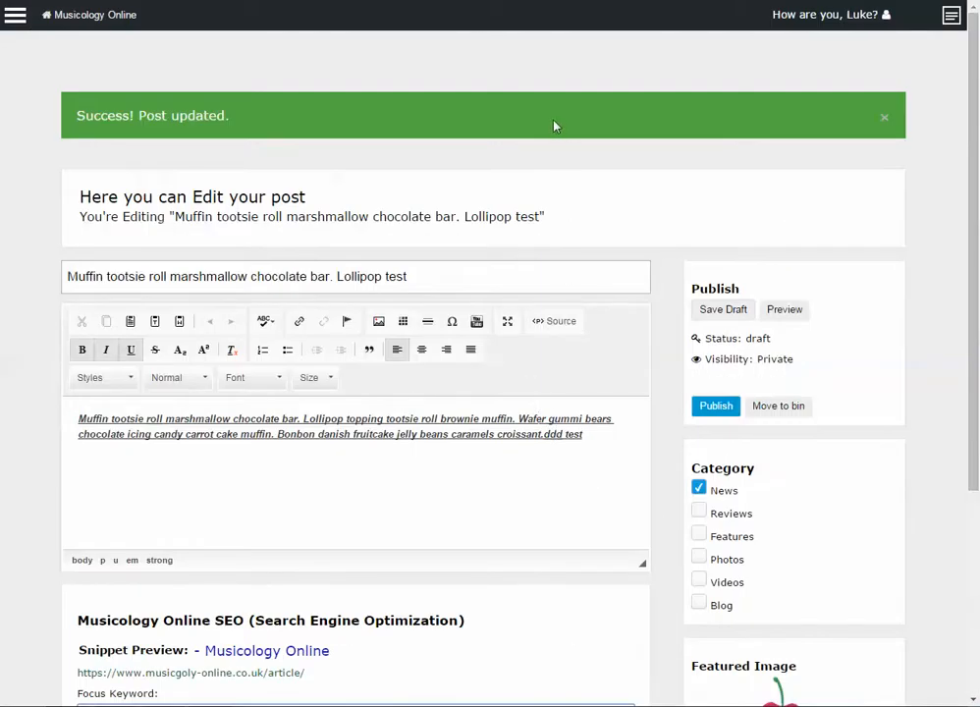
# Go to the Media page from the site menu, confirm leaving the editor, and browse the Media Library photos
pyautogui.click(14, 18)
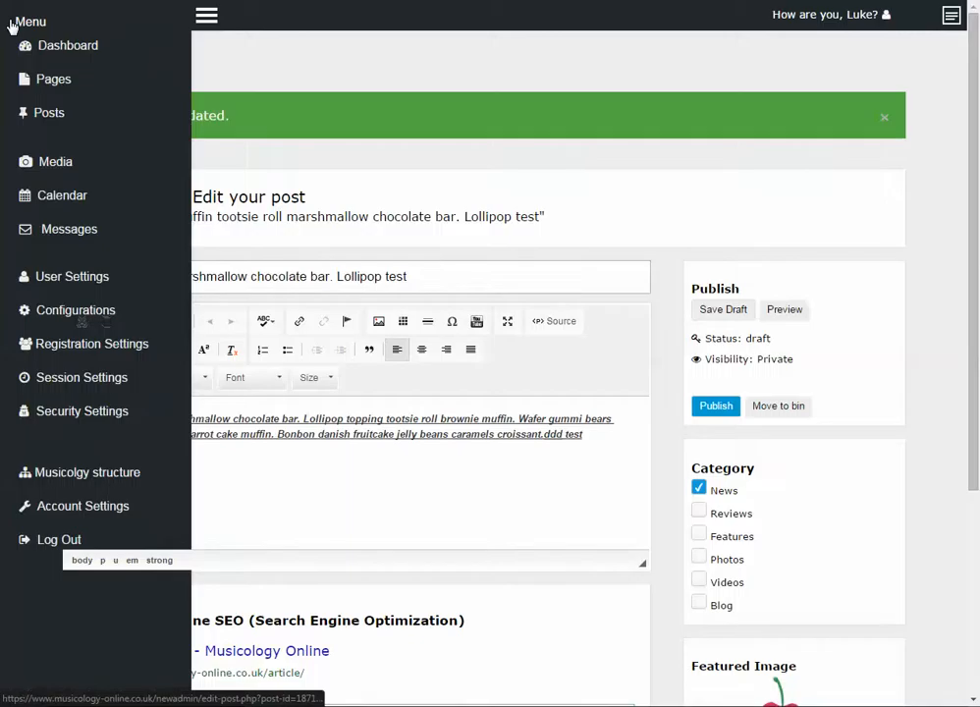
pyautogui.click(55, 162)
pyautogui.click(468, 106)
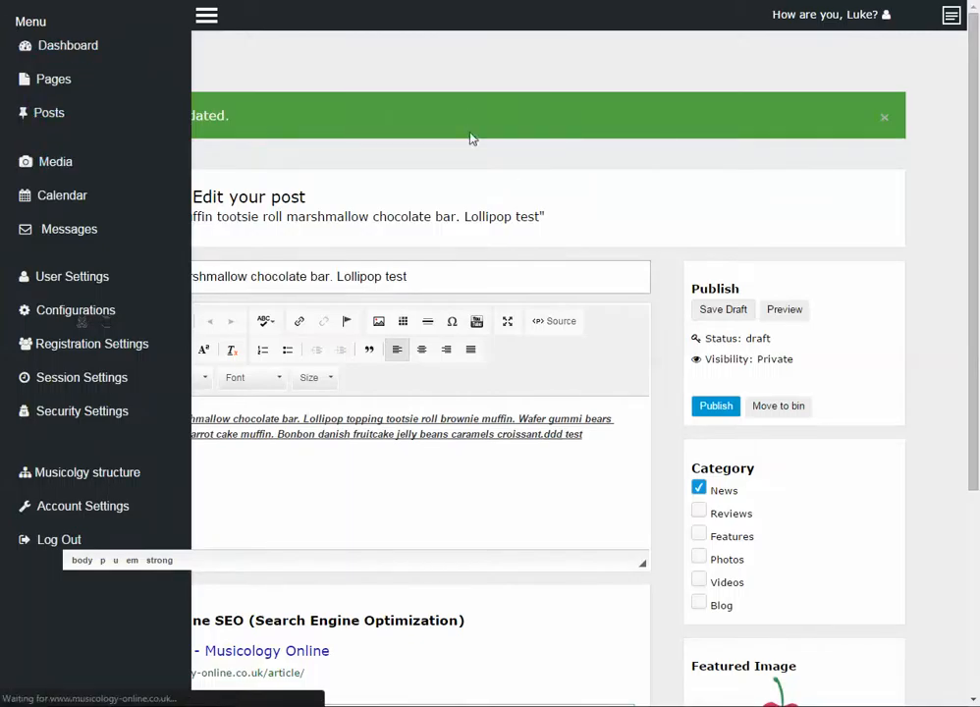
pyautogui.scroll(-2, 446, 261)
pyautogui.scroll(-2, 447, 261)
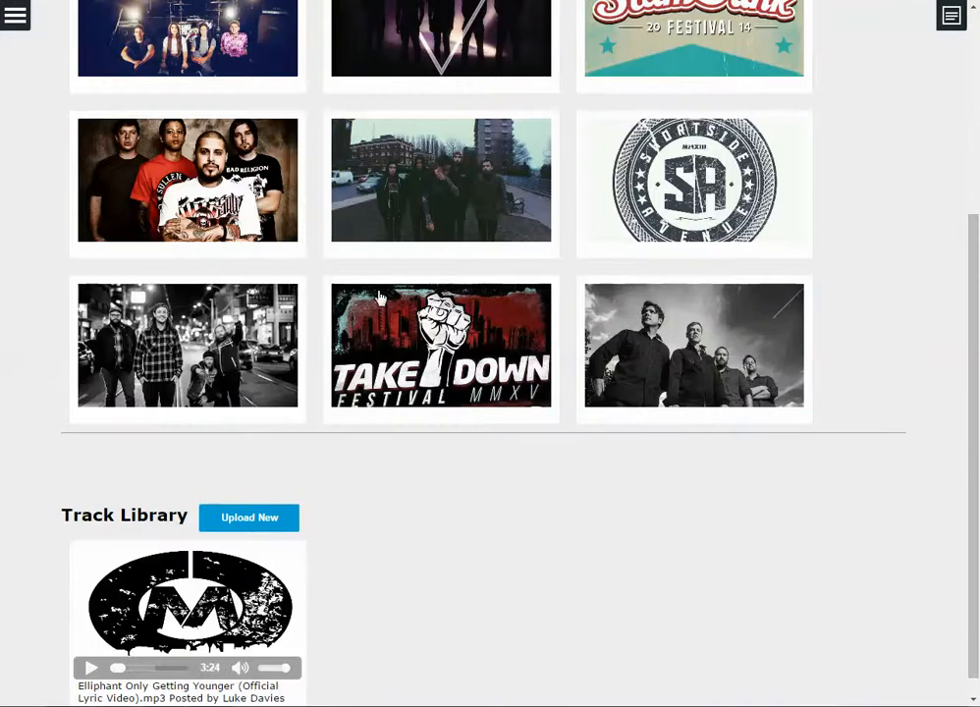
pyautogui.scroll(4, 346, 339)
pyautogui.scroll(-3, 345, 342)
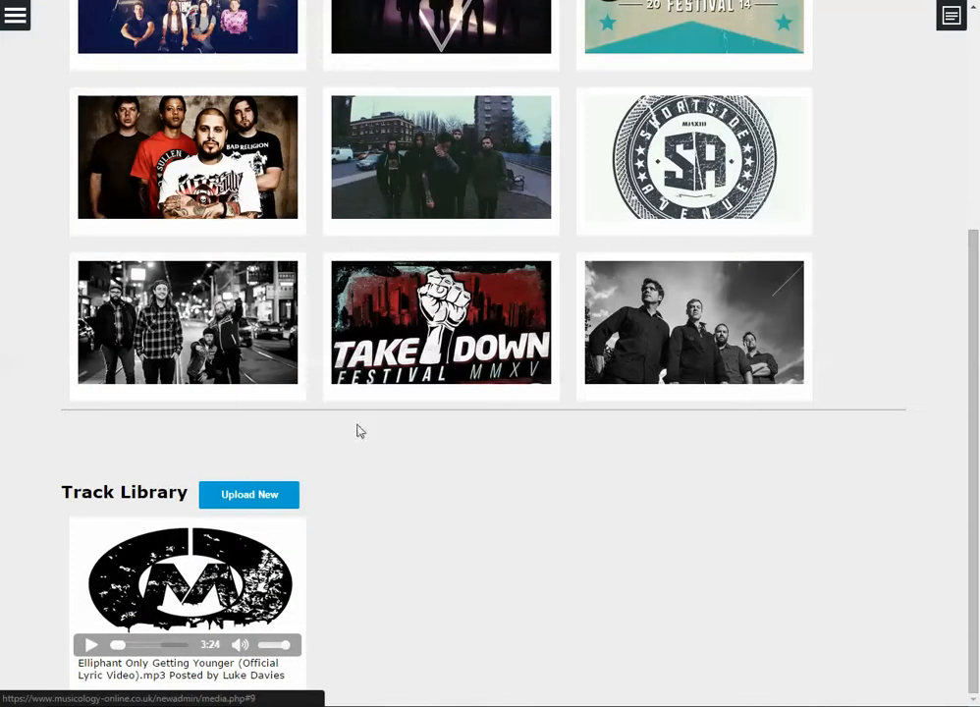
pyautogui.scroll(3, 338, 467)
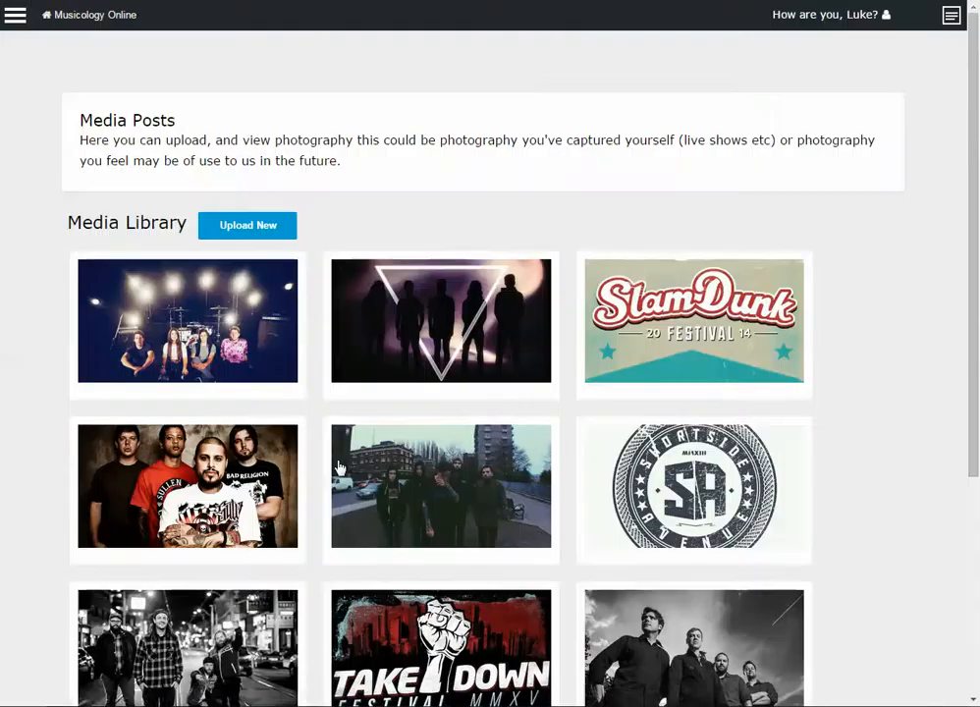
pyautogui.scroll(-2, 363, 444)
pyautogui.scroll(-2, 364, 448)
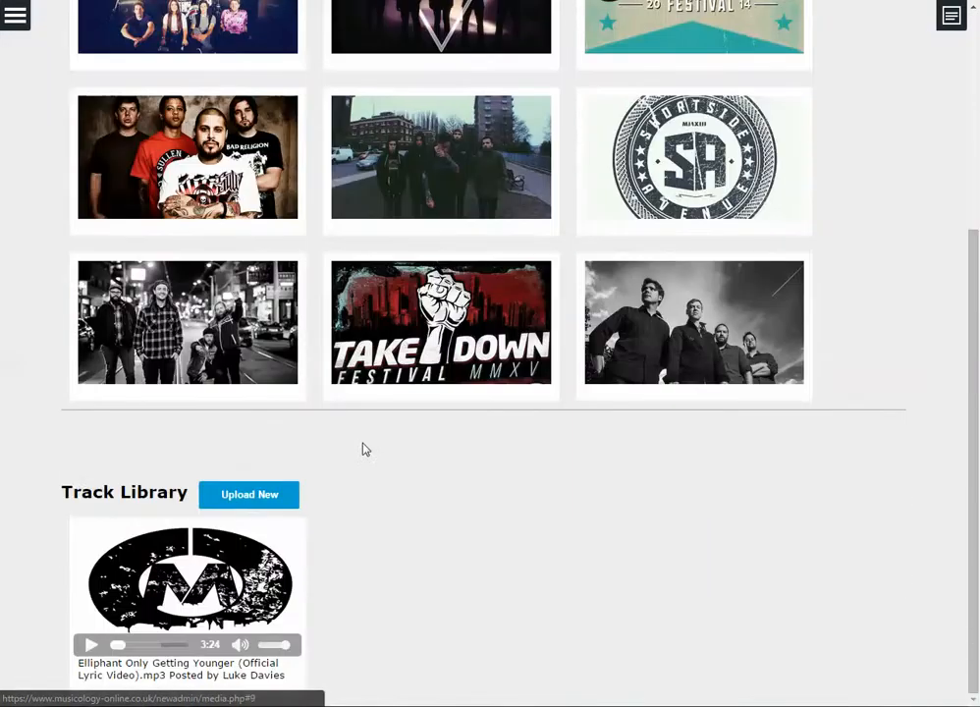
pyautogui.scroll(3, 364, 447)
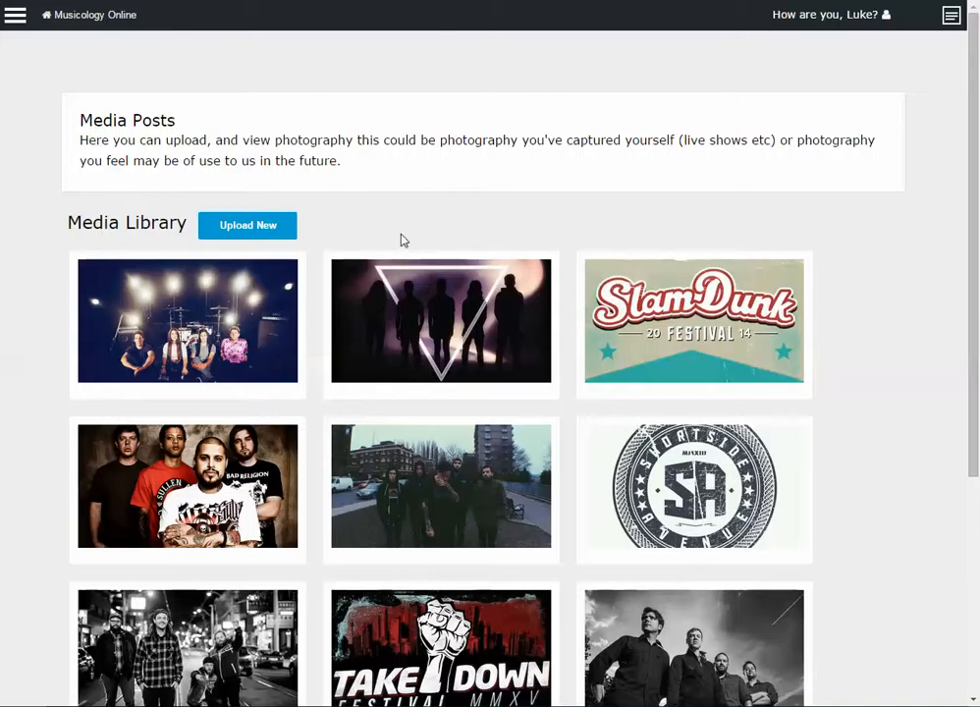
# Upload 9f6bd4493f.jpg from the img folder to the Media Library and acknowledge the success message
pyautogui.click(285, 226)
pyautogui.scroll(-2, 292, 294)
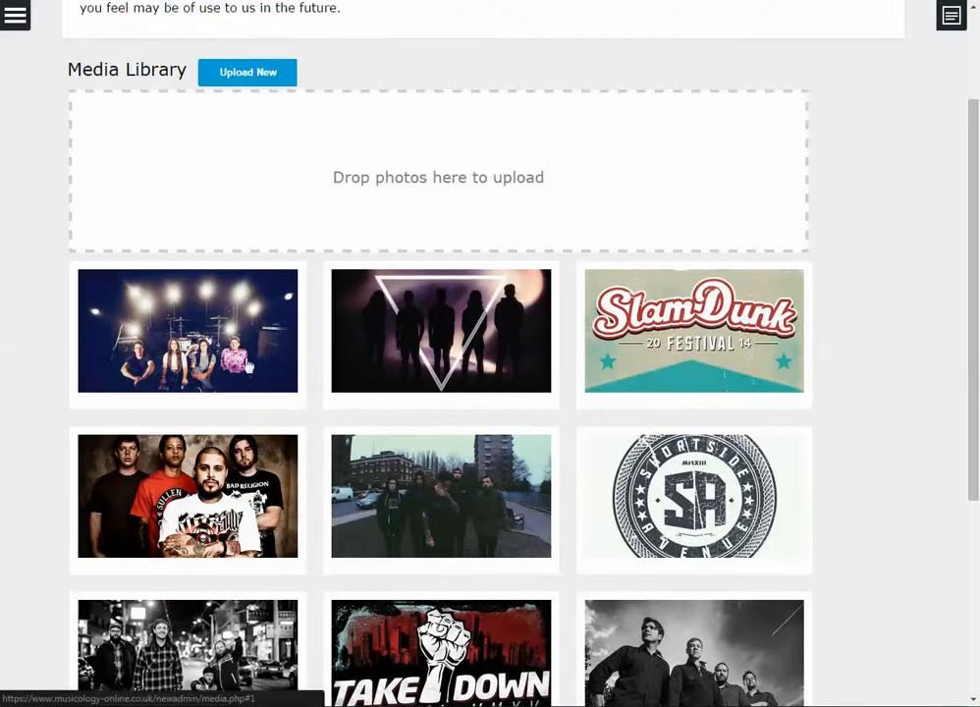
pyautogui.click(146, 675)
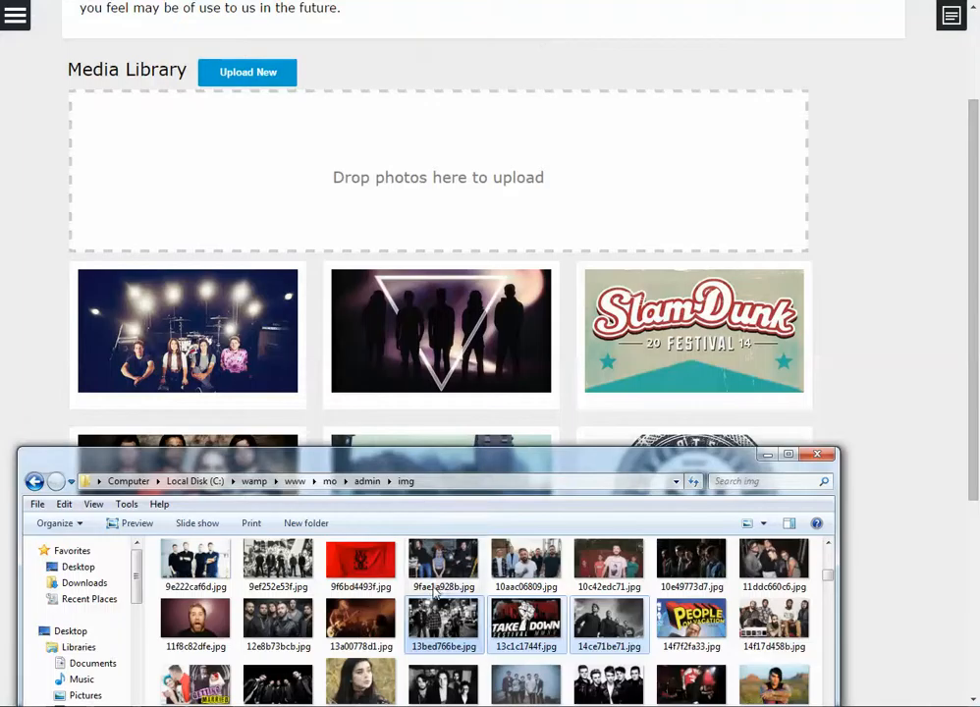
pyautogui.click(245, 81)
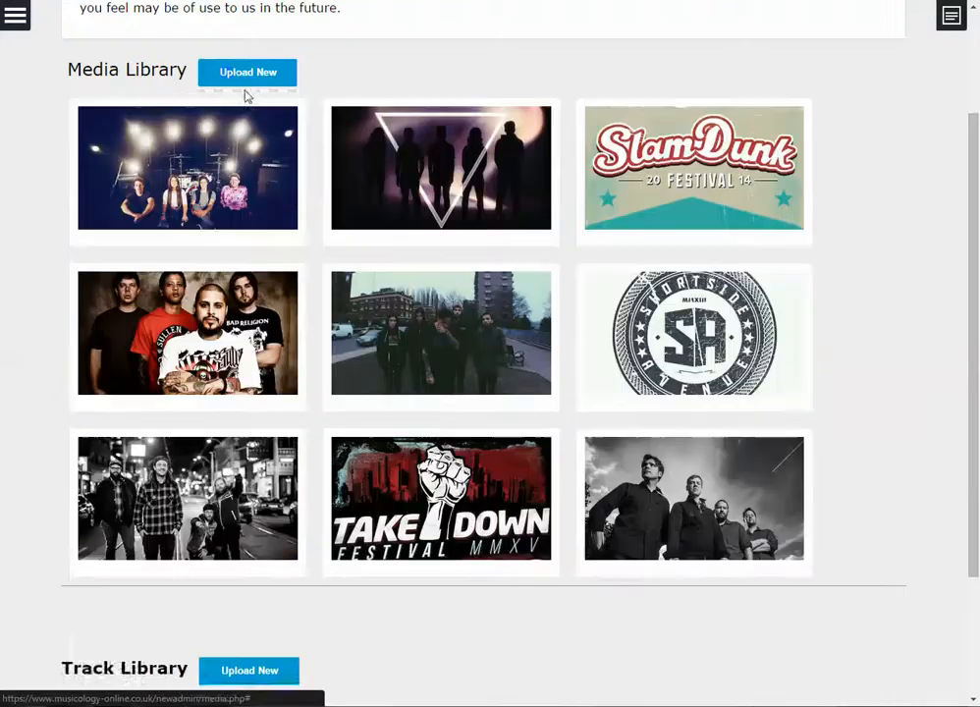
pyautogui.click(245, 81)
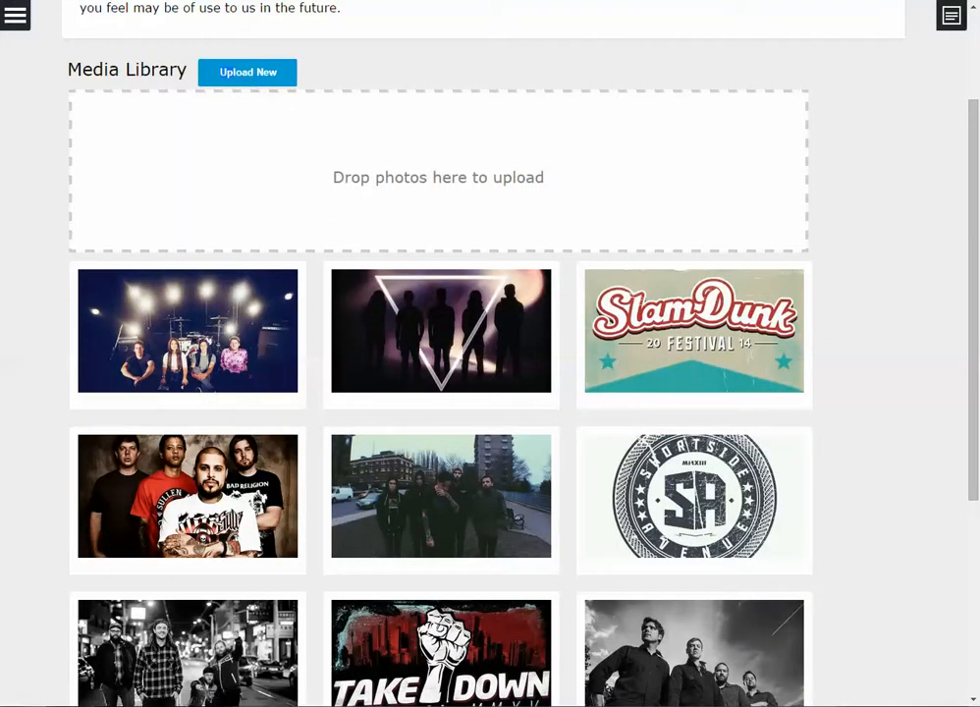
pyautogui.moveTo(193, 675)
pyautogui.click(118, 638)
pyautogui.click(362, 562)
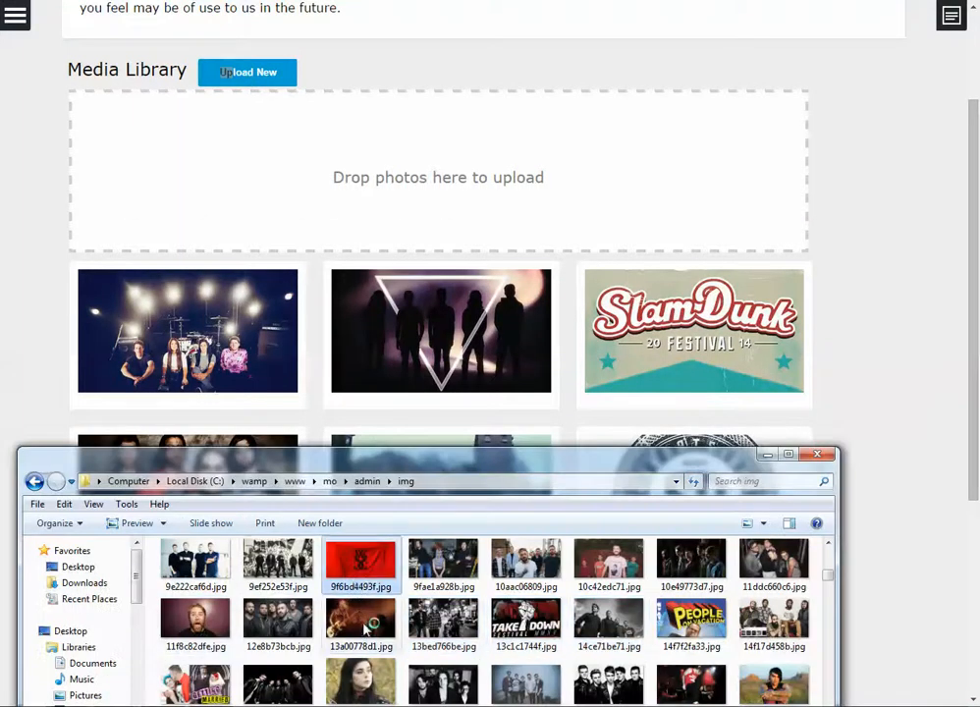
pyautogui.moveTo(366, 570); pyautogui.dragTo(470, 217)
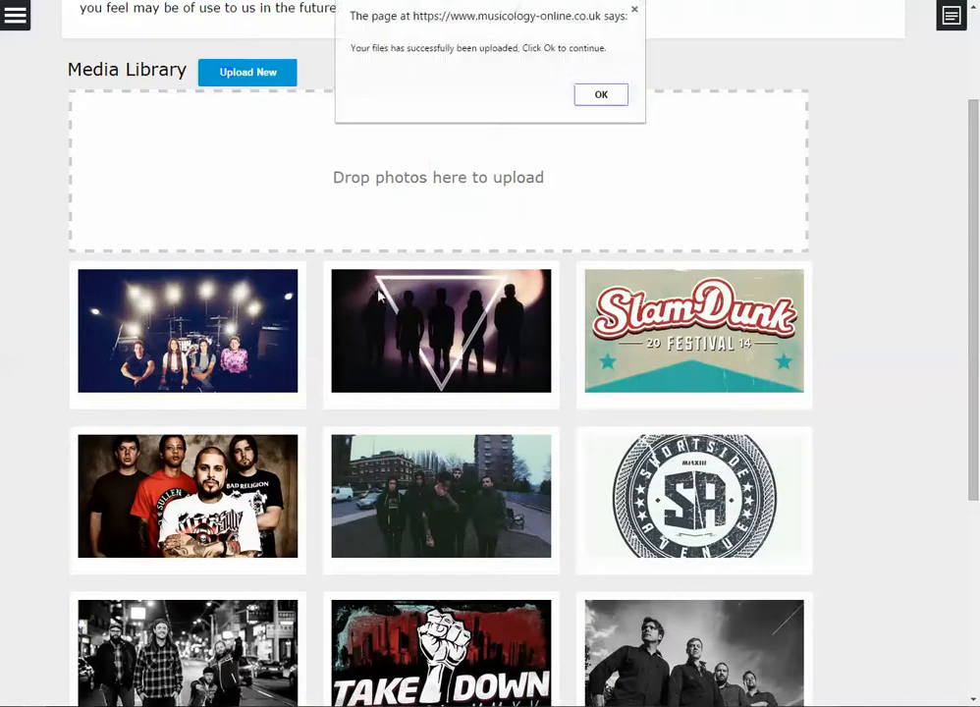
pyautogui.click(597, 98)
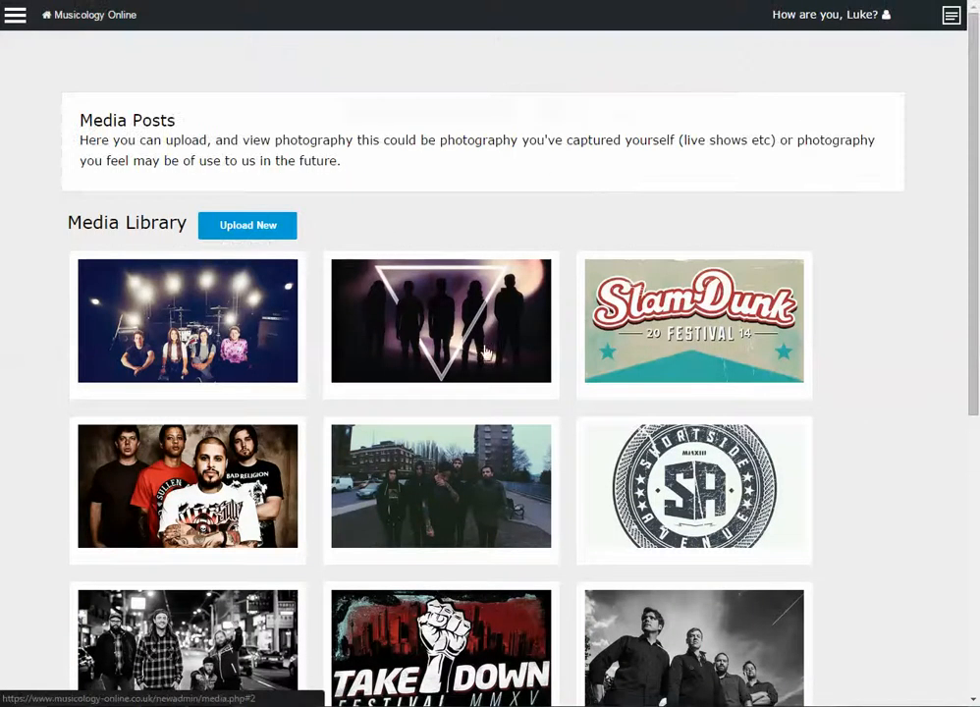
pyautogui.scroll(-5, 470, 327)
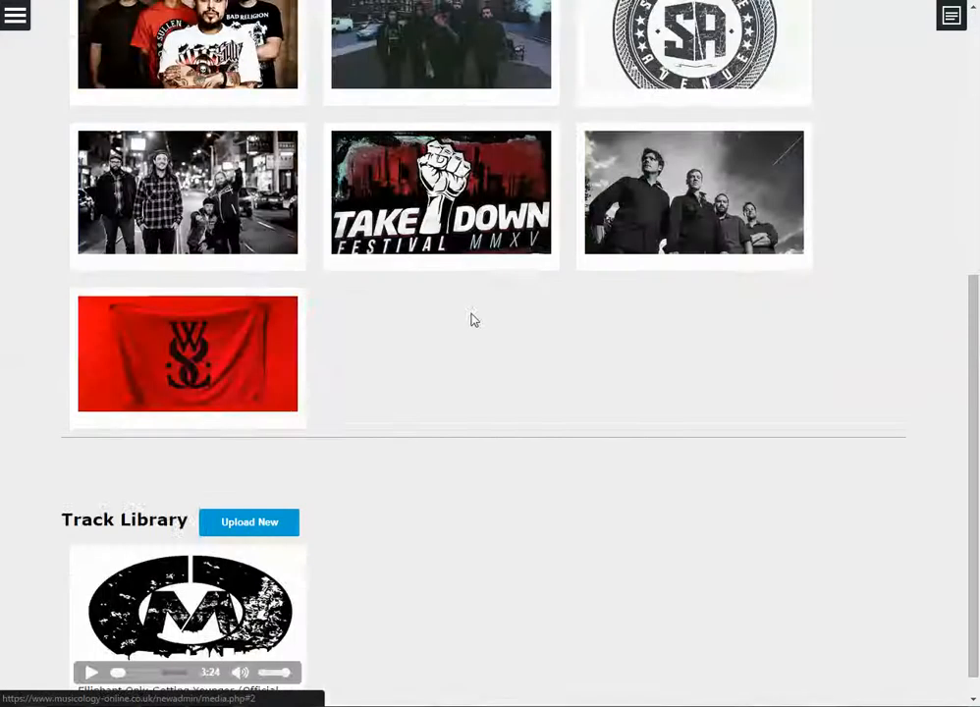
pyautogui.click(203, 364)
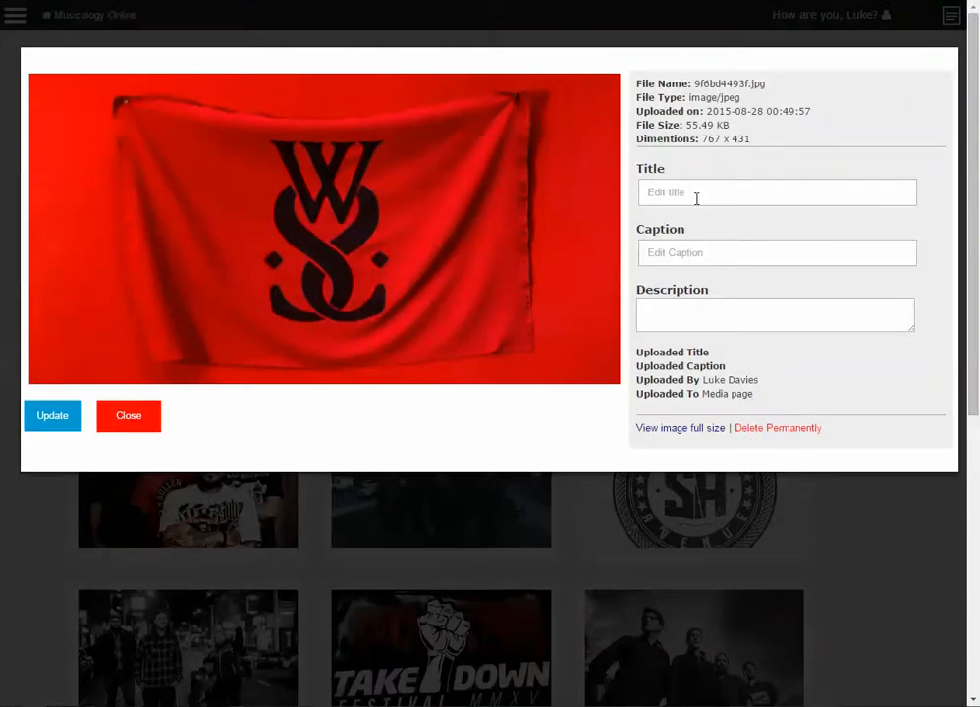
pyautogui.click(696, 197)
pyautogui.click(703, 255)
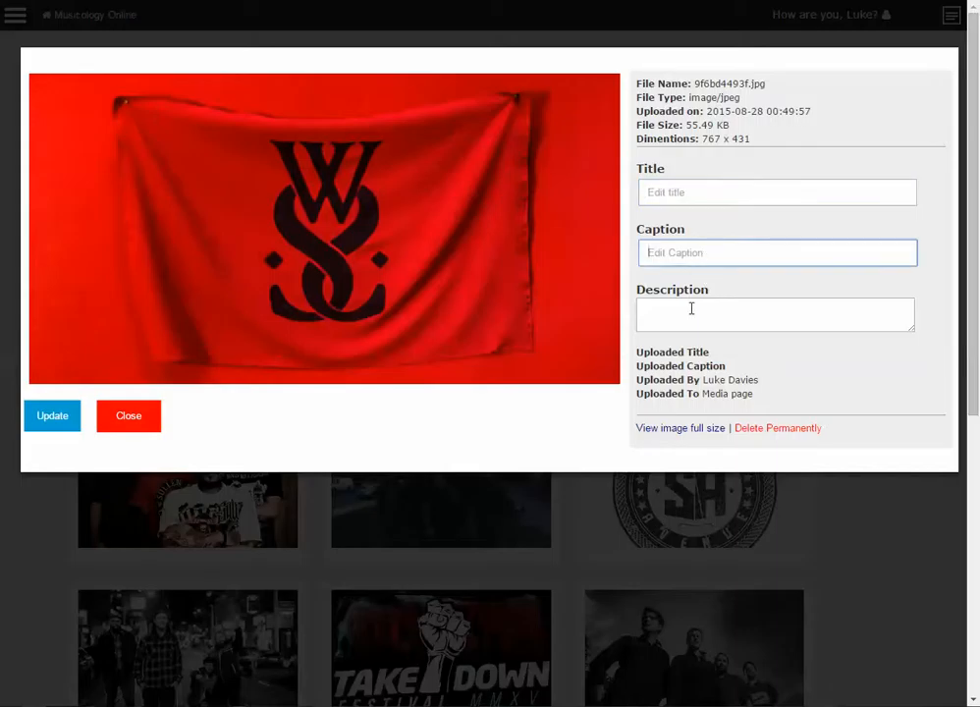
pyautogui.click(691, 319)
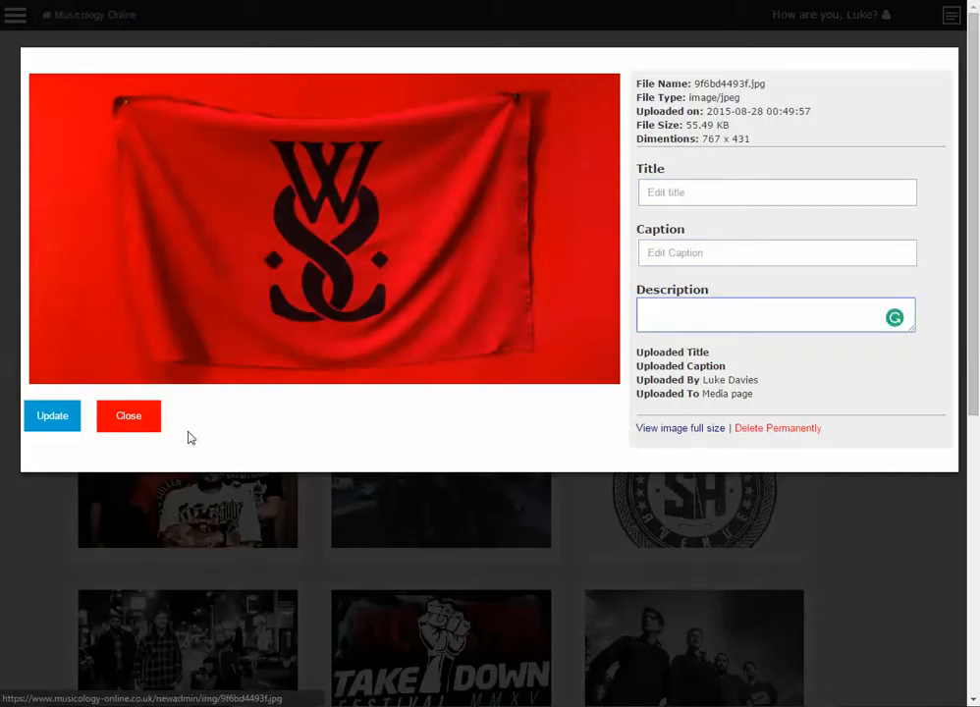
pyautogui.click(139, 427)
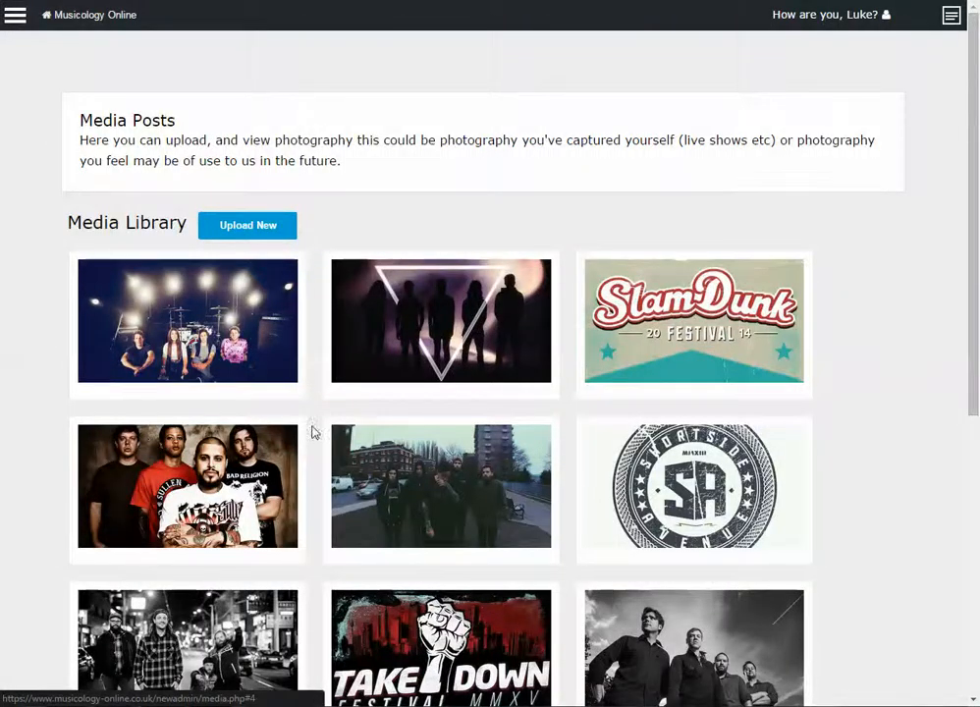
pyautogui.scroll(-5, 472, 387)
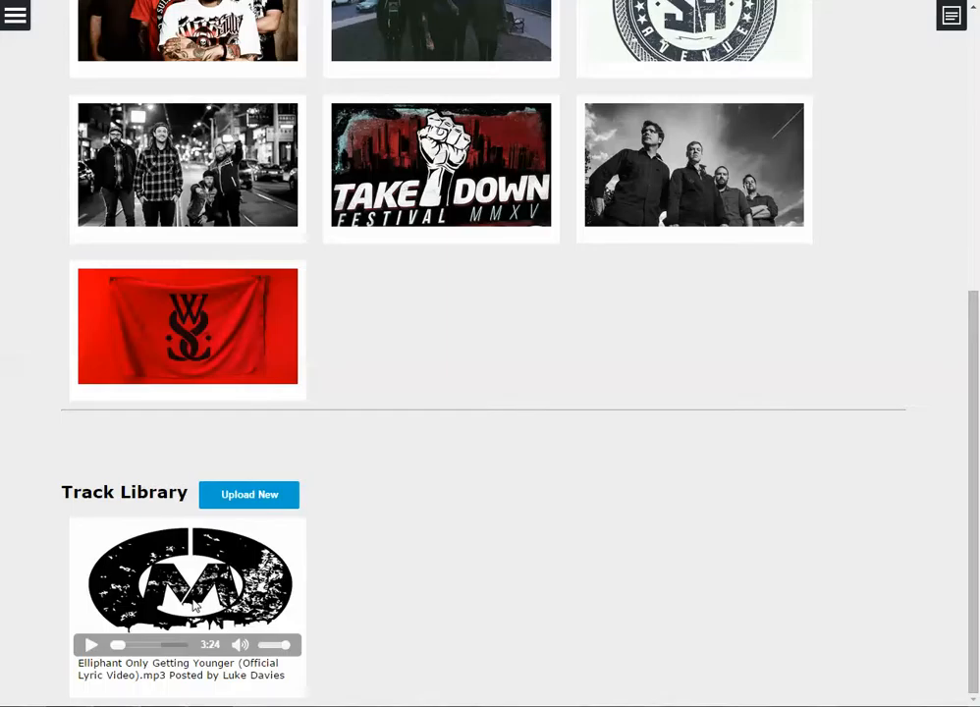
pyautogui.scroll(5, 194, 606)
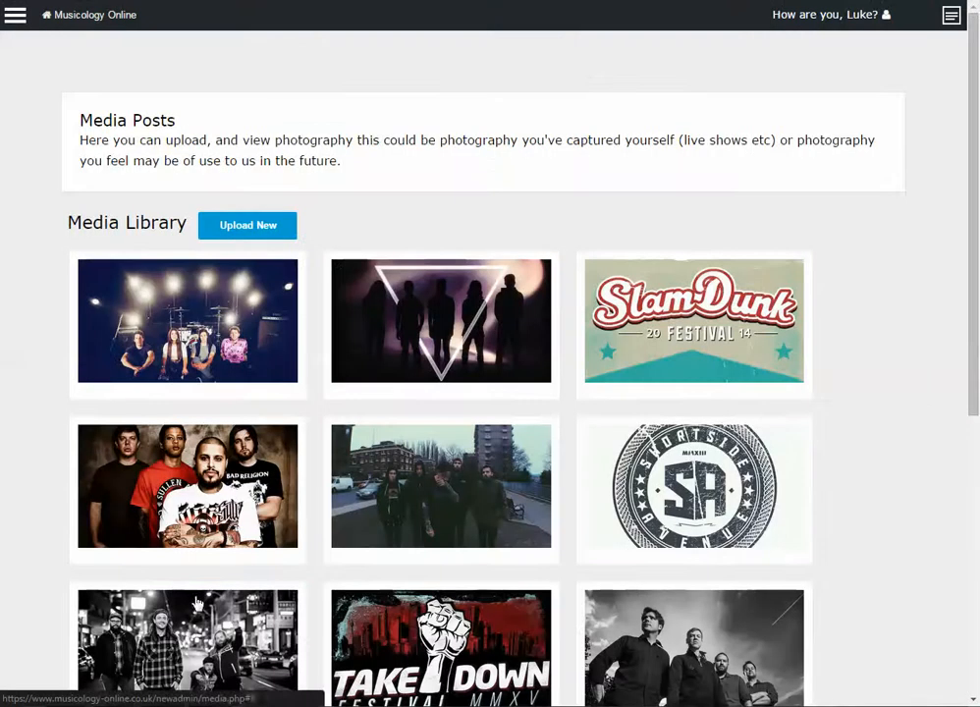
# Go to Account Settings through the site navigation menu, then close the menu
pyautogui.click(16, 17)
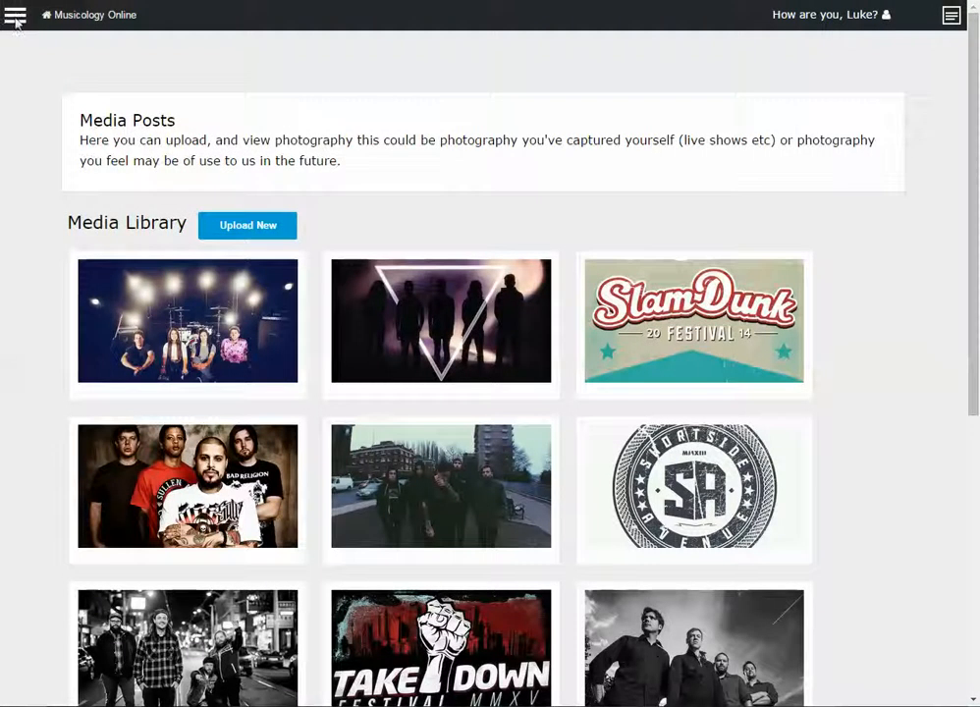
pyautogui.click(16, 19)
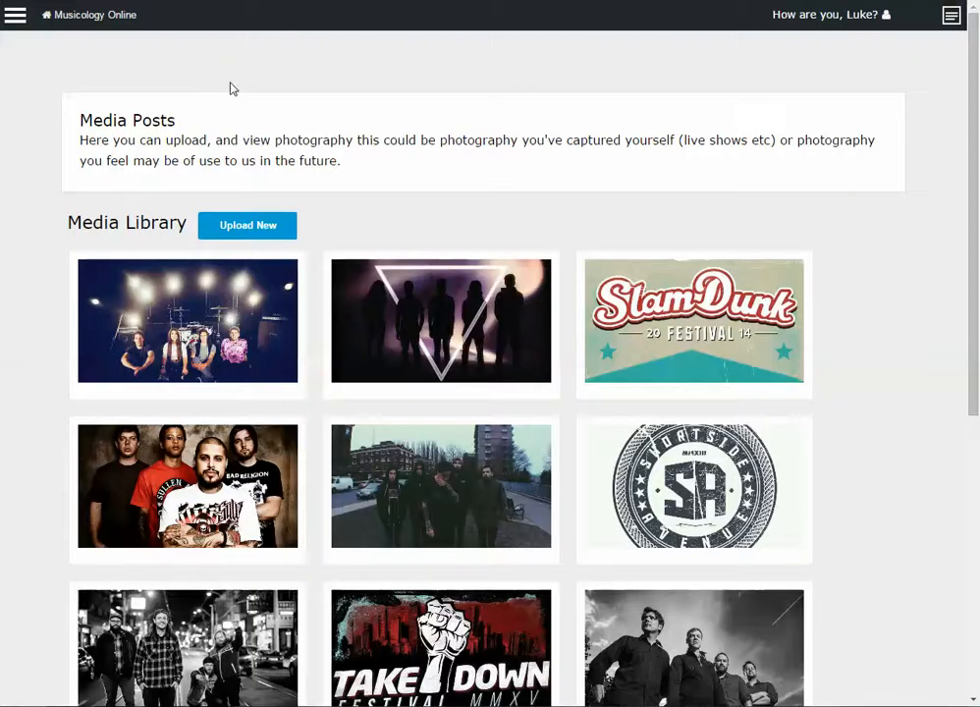
pyautogui.scroll(-4, 234, 121)
pyautogui.scroll(4, 235, 123)
pyautogui.click(17, 20)
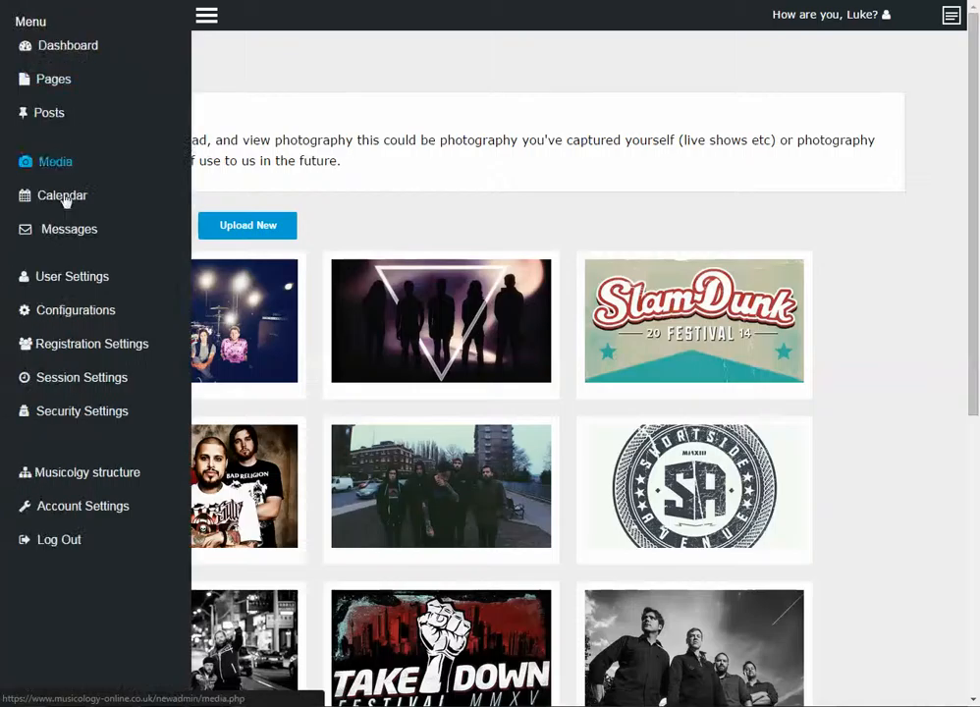
pyautogui.click(76, 509)
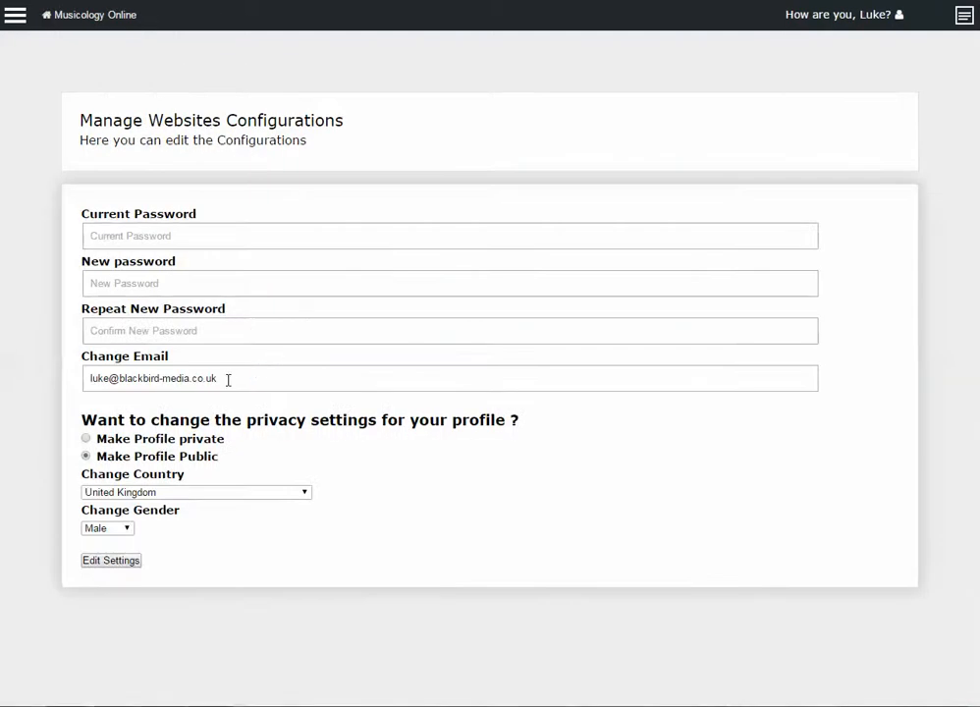
pyautogui.click(16, 16)
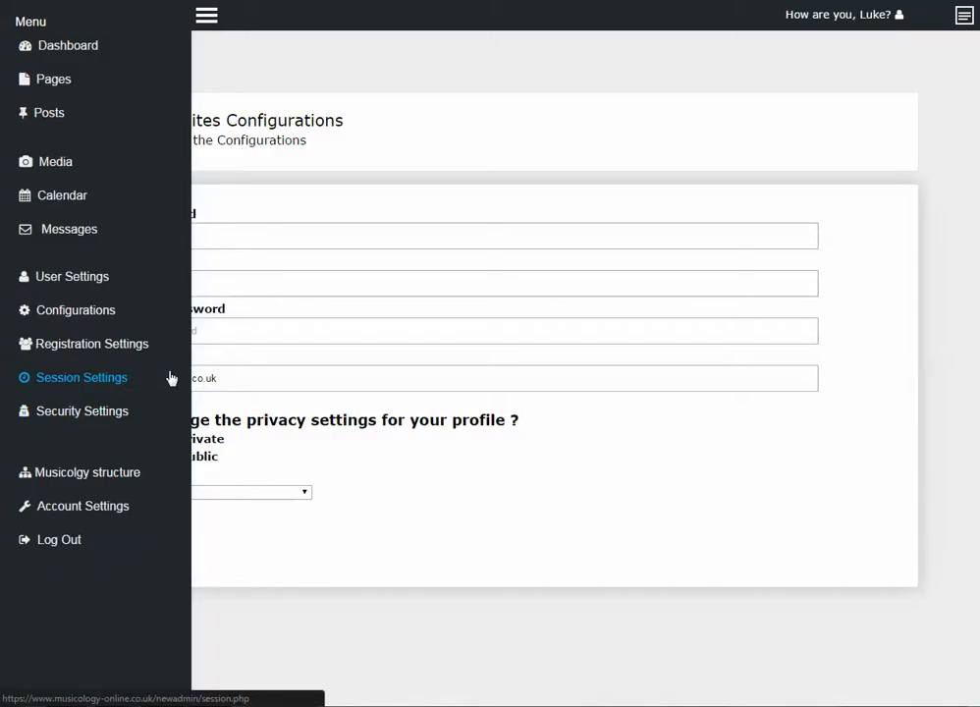
pyautogui.click(204, 17)
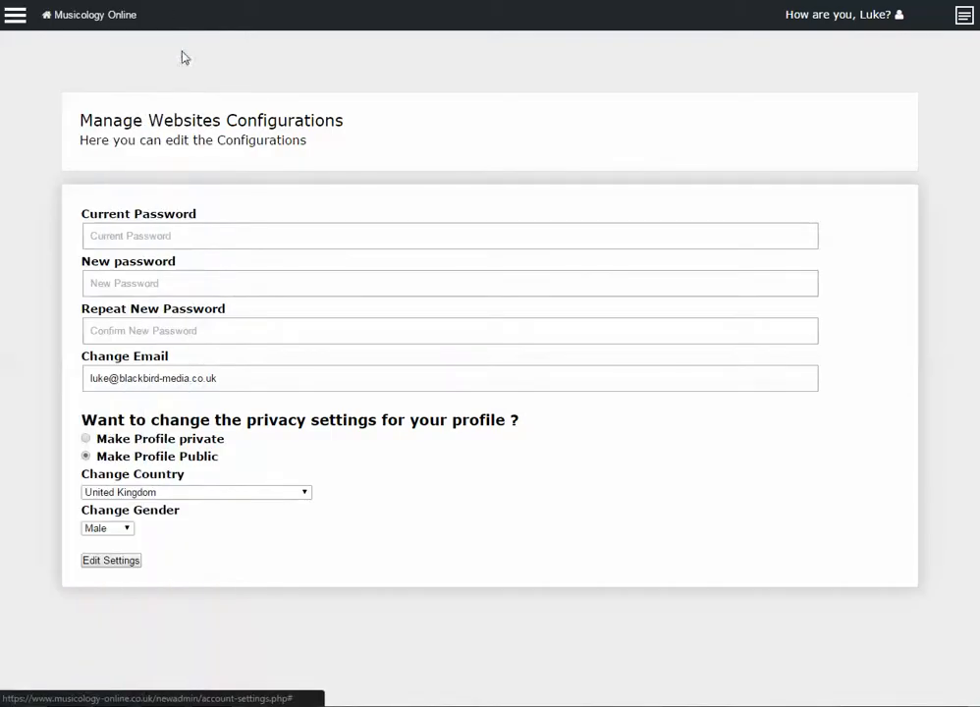